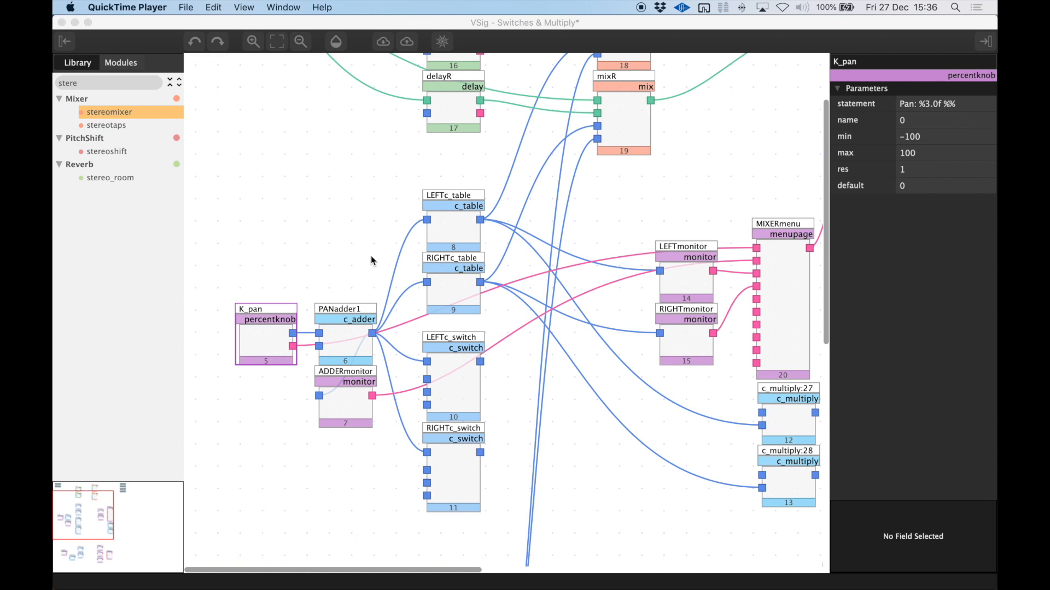
Inspect the mixL and mixR modules and place a stereomixer module in the empty area below the adc inputs
click(630, 119)
click(629, 219)
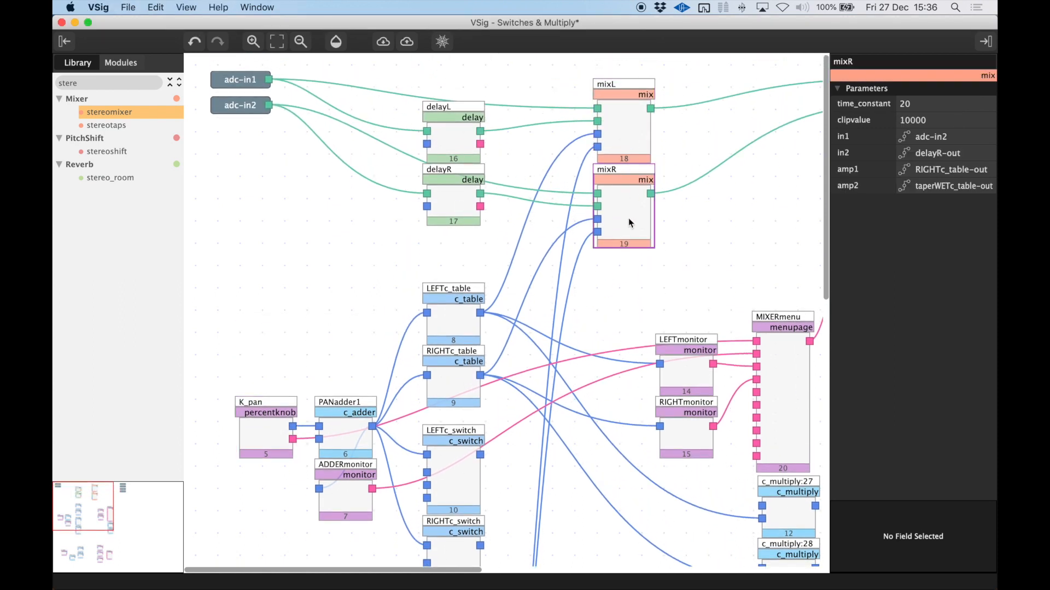
drag(106, 112, 276, 212)
click(304, 246)
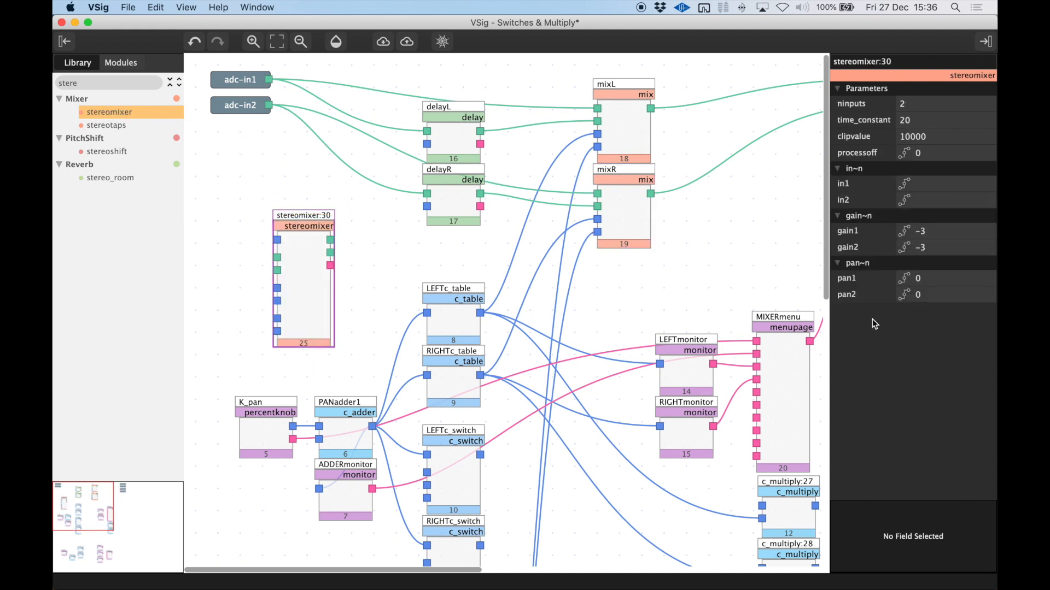
Examine the min and max parameters of the K_pan percentknob
click(260, 435)
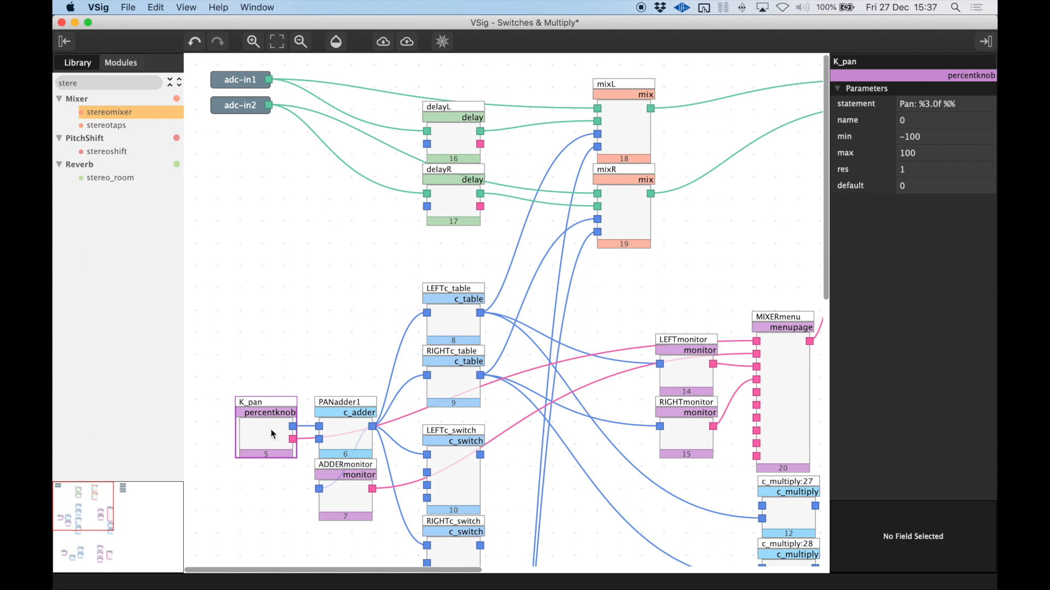
click(872, 135)
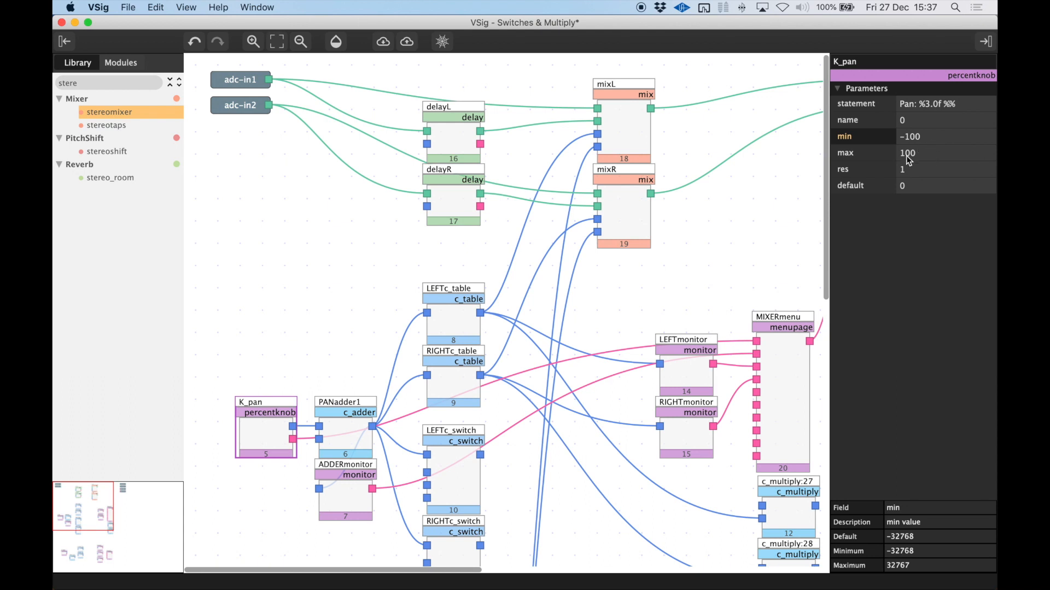
click(866, 154)
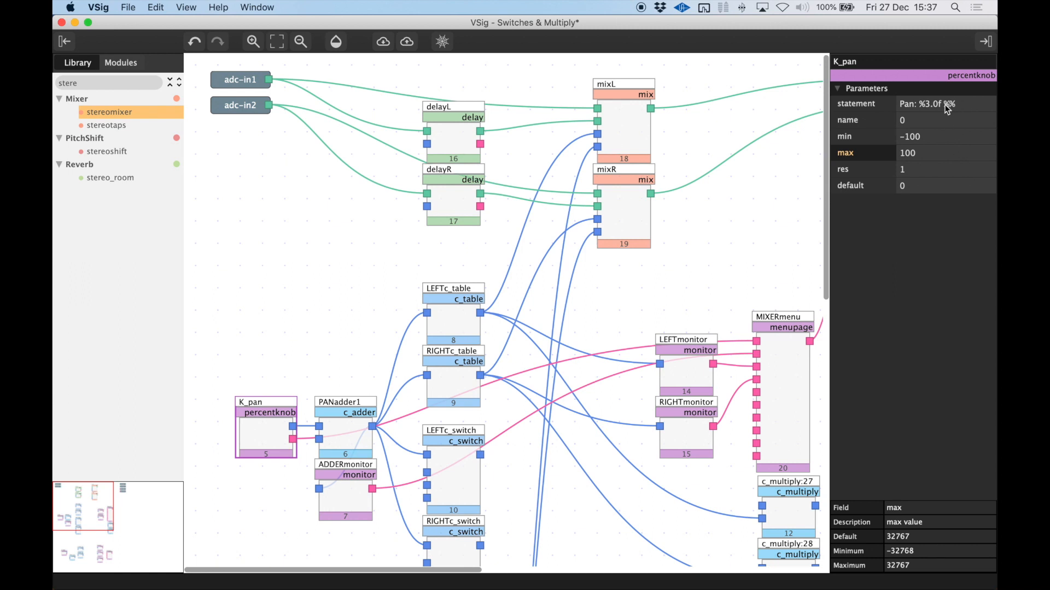
Remove the number format from K_pan's statement so that only "Pan: " is left
click(924, 104)
drag(919, 104, 980, 103)
key(BackSpace)
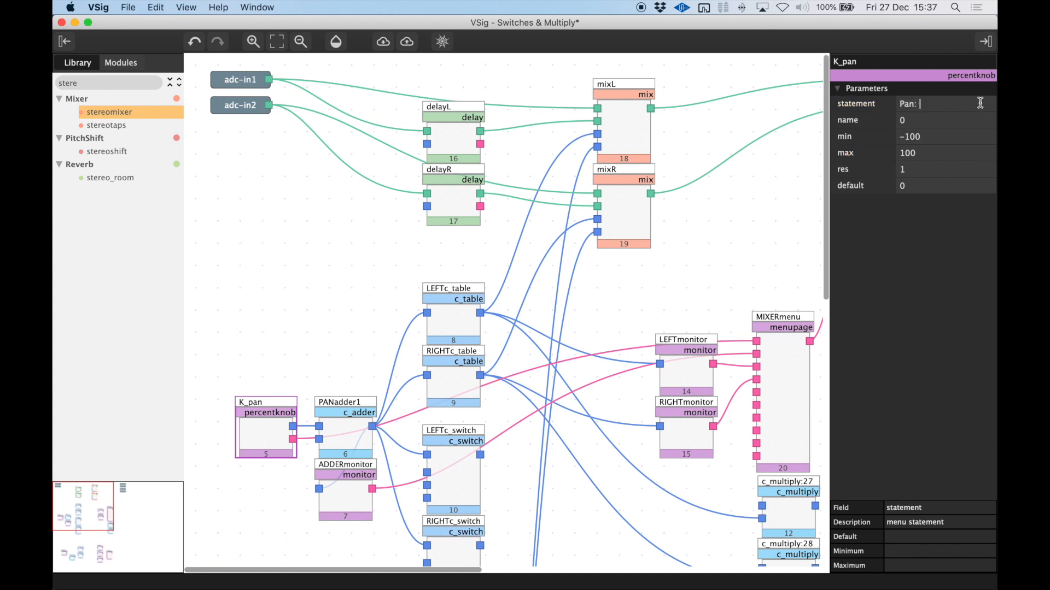
Switch to Emote, try turning the mixer's Pan knob, and return to VSig
key(super+Tab)
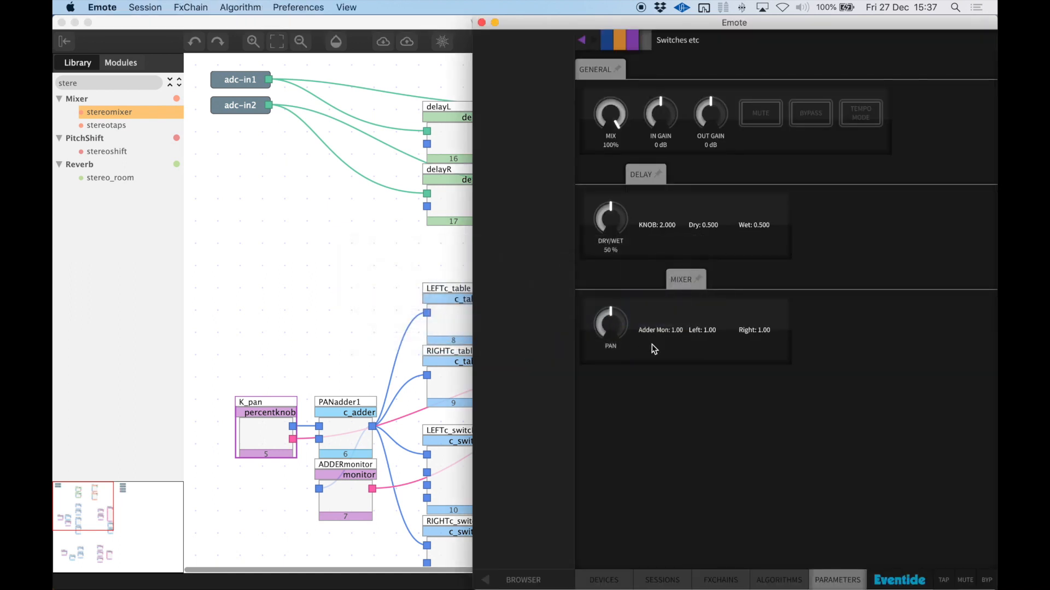
drag(610, 326, 590, 459)
drag(613, 249, 610, 207)
click(373, 241)
Compare the parameters of K_pan with those of the LEFTc_table and RIGHTc_table modules
scroll(373, 241, down, 3)
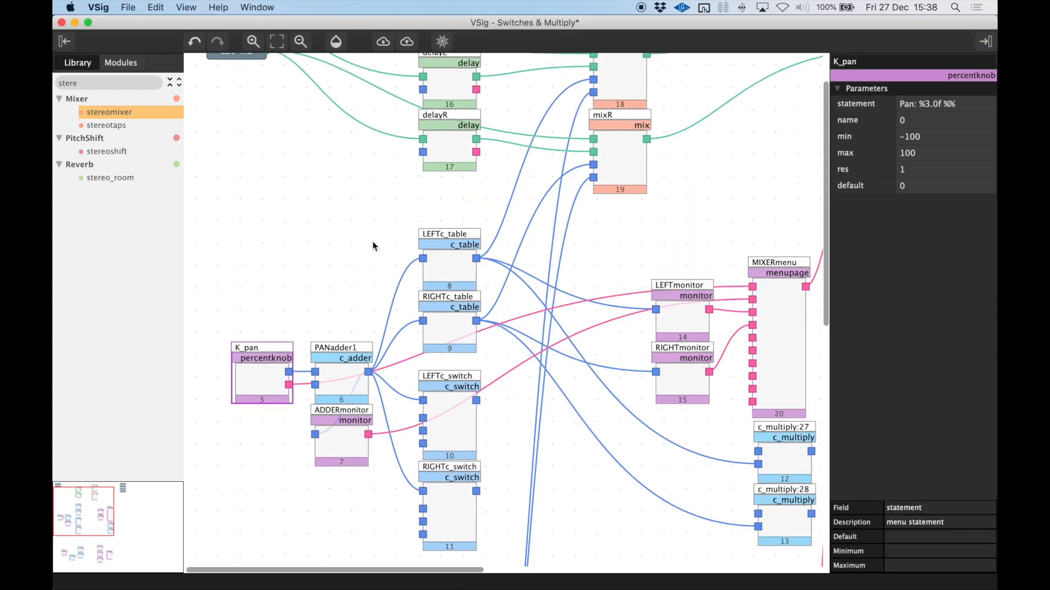
click(269, 375)
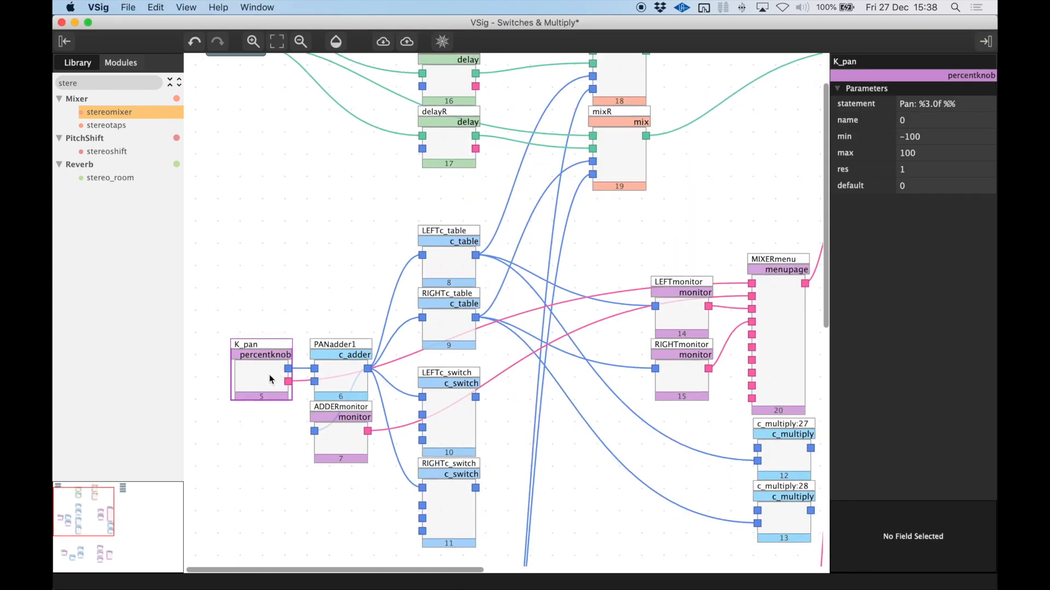
click(455, 261)
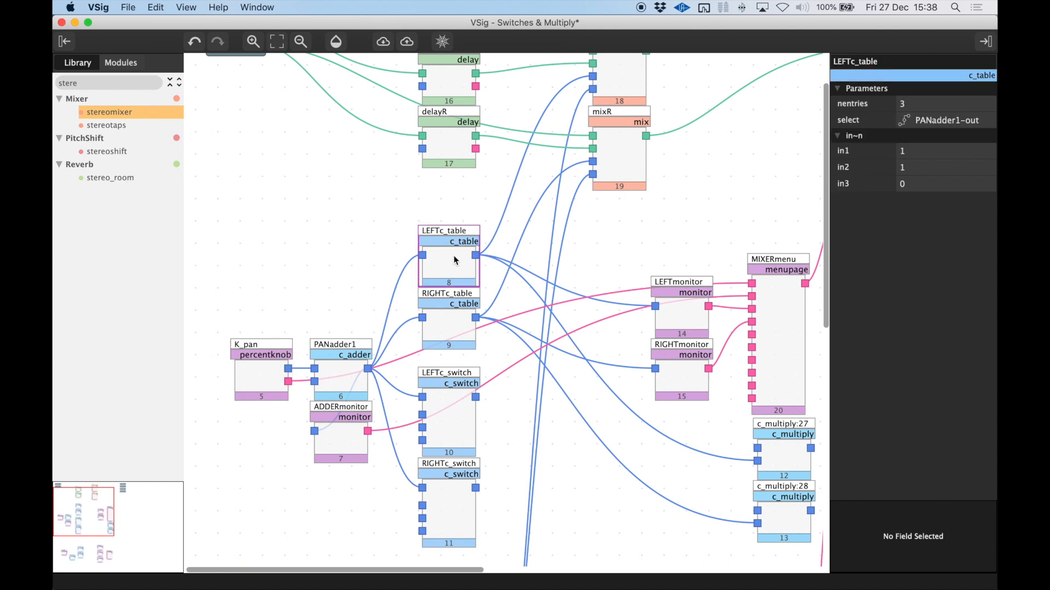
click(454, 327)
click(458, 266)
scroll(459, 266, up, 3)
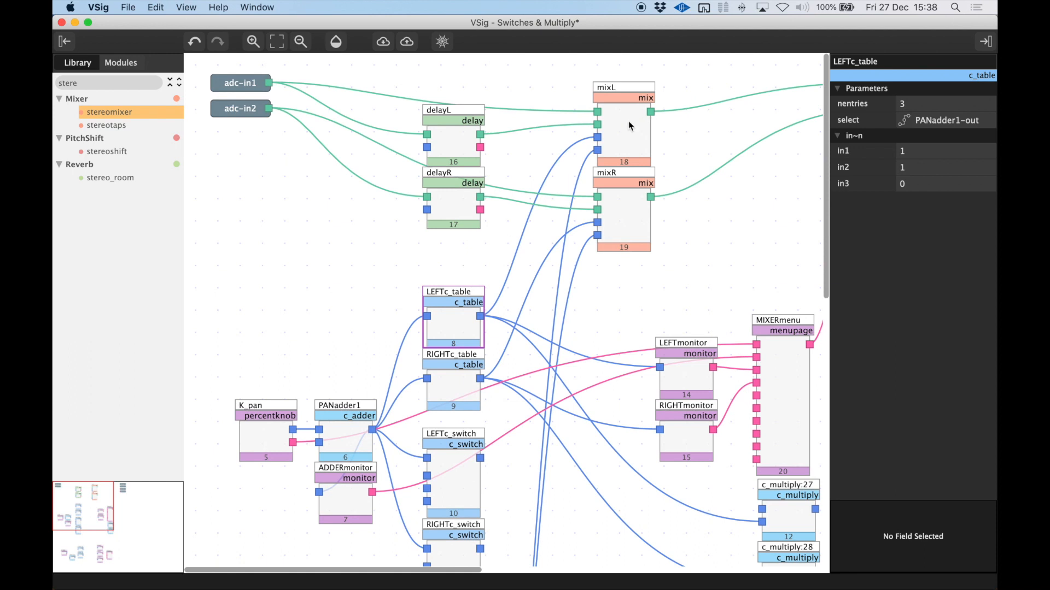
Check which sources feed the amp inputs of mixL and mixR, including K_pan and LEFTc_table
click(264, 444)
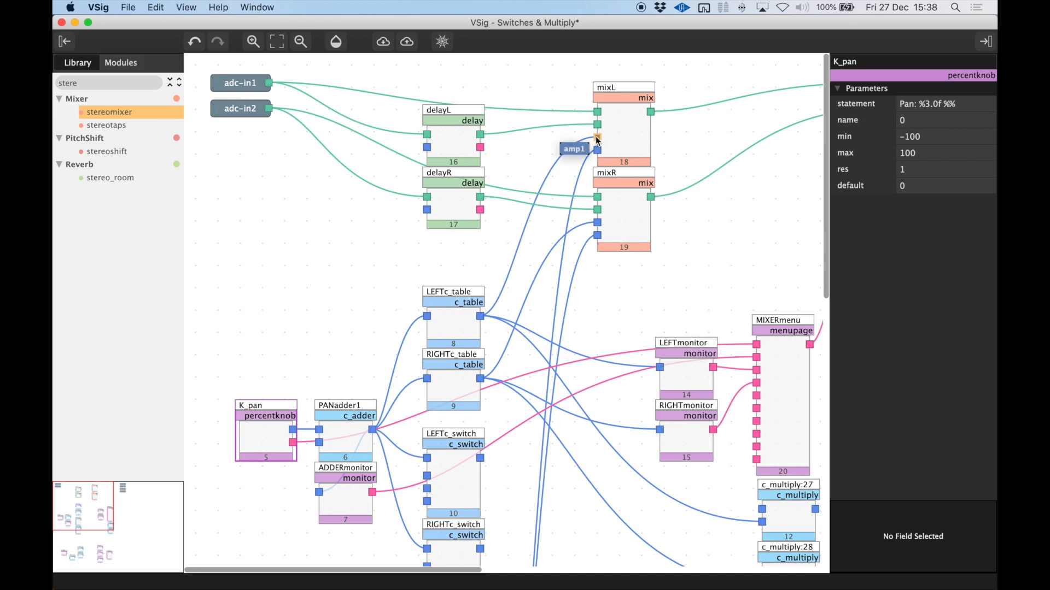
click(616, 138)
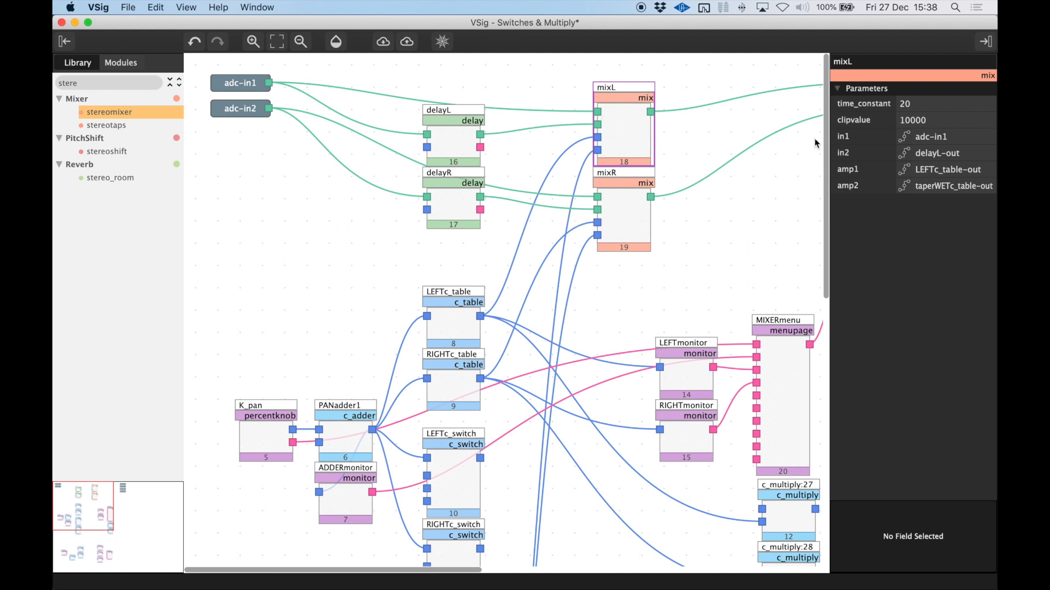
click(629, 223)
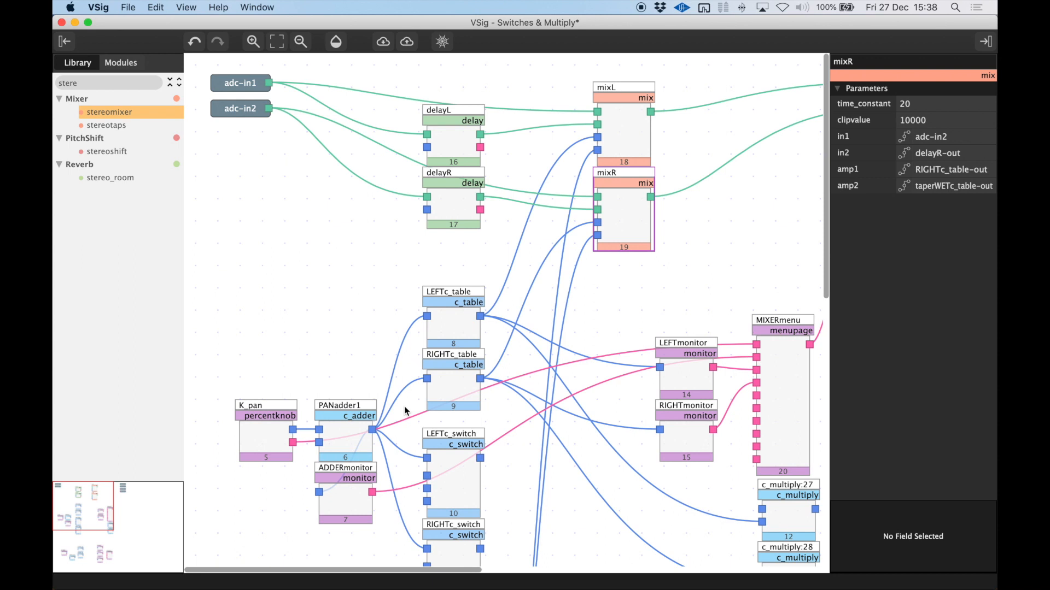
click(452, 331)
Trace the pan control from K_pan through PANadder1's inputs to the entries of LEFTc_table
click(267, 434)
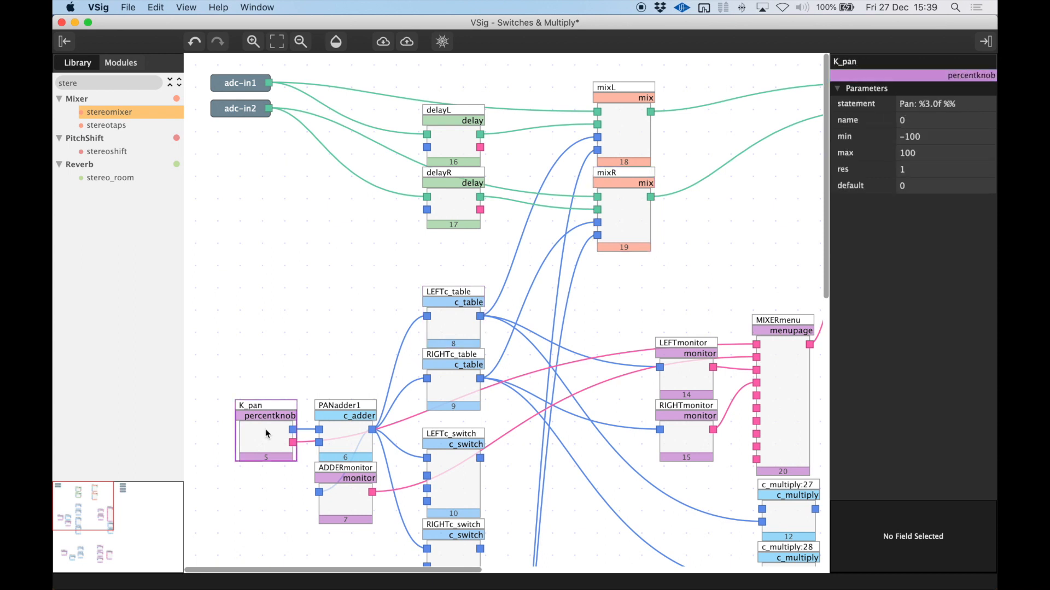
scroll(328, 416, down, 3)
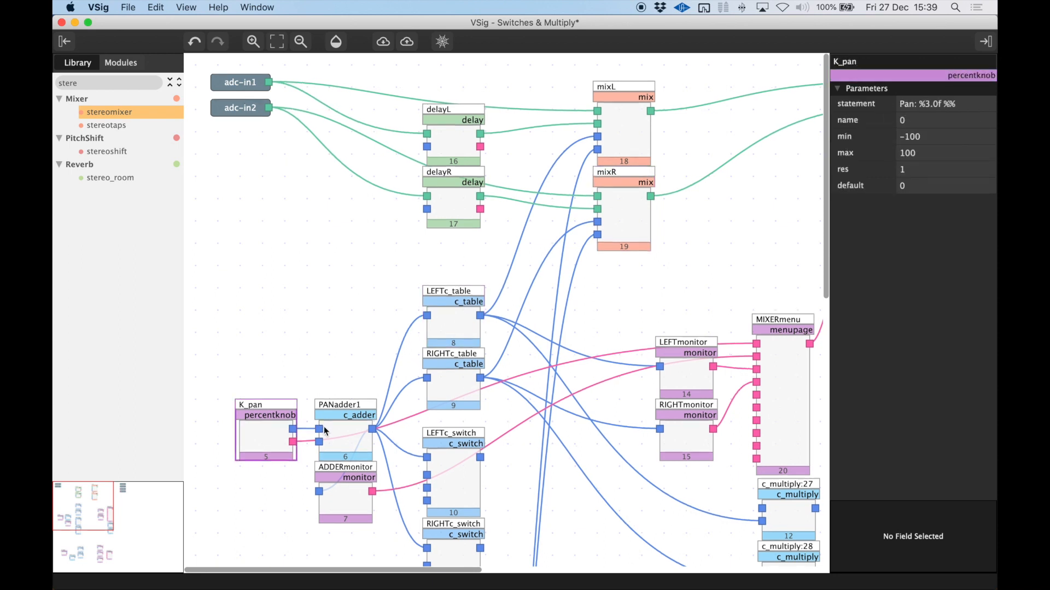
click(331, 411)
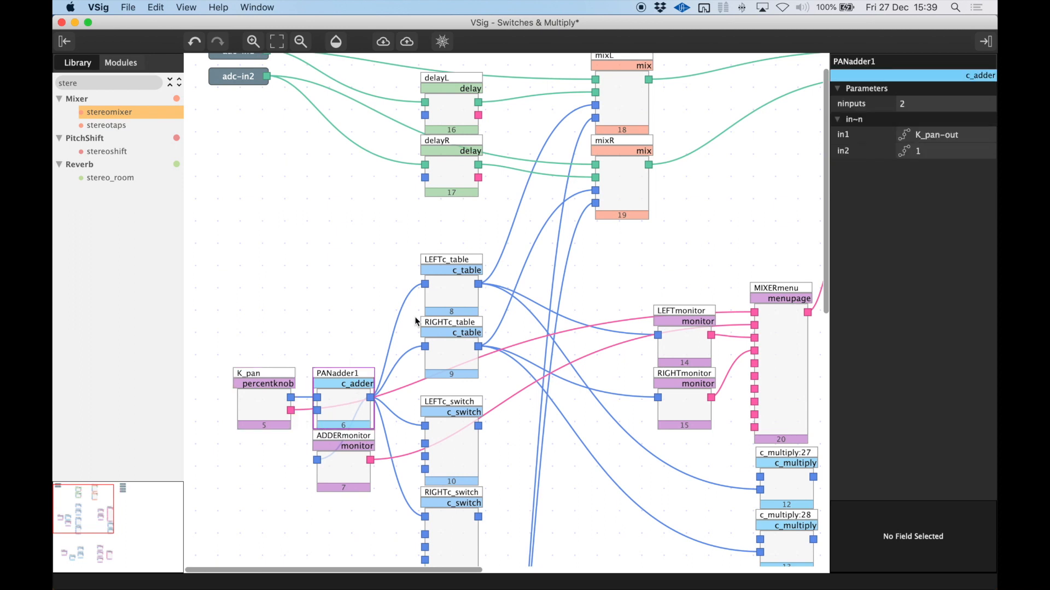
click(453, 289)
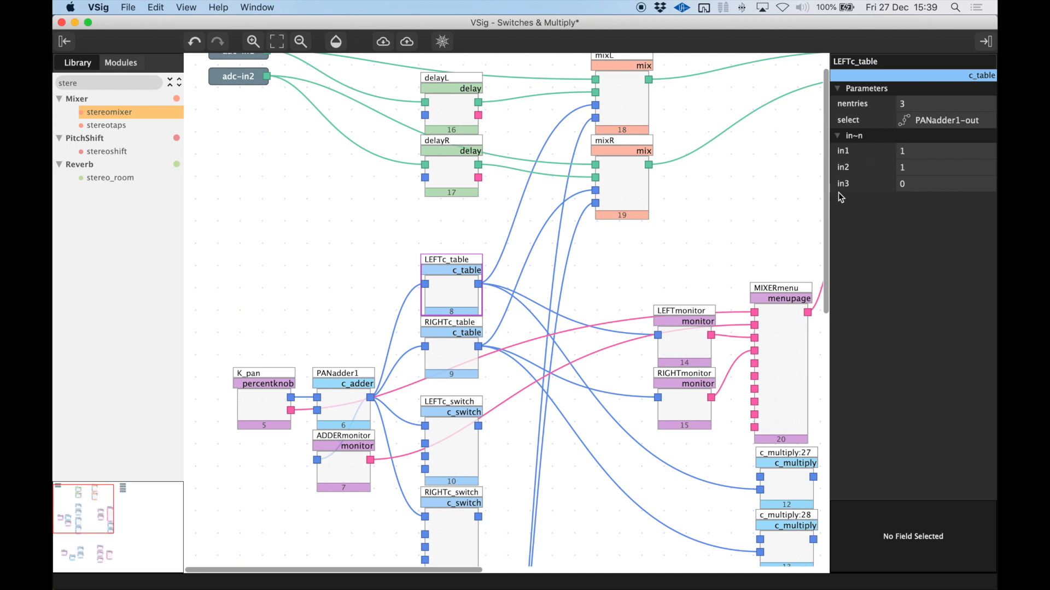
click(877, 183)
click(274, 393)
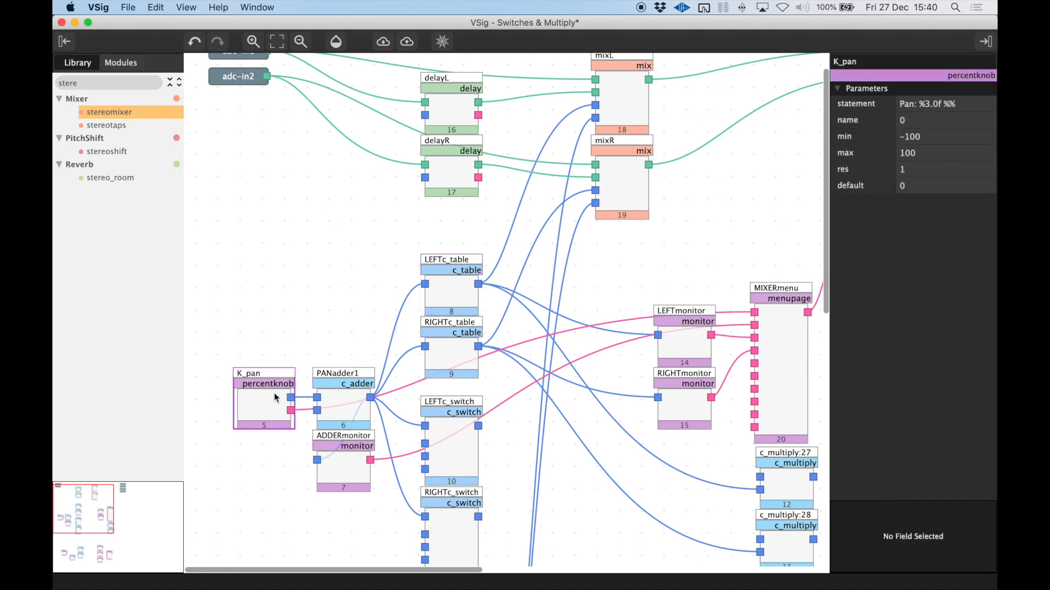
click(353, 406)
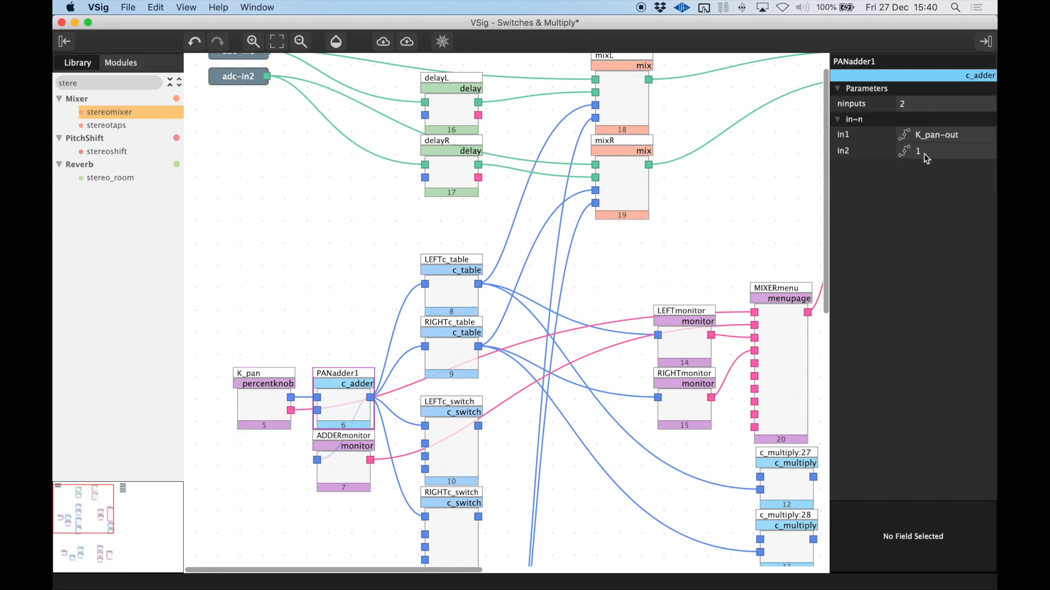
click(276, 405)
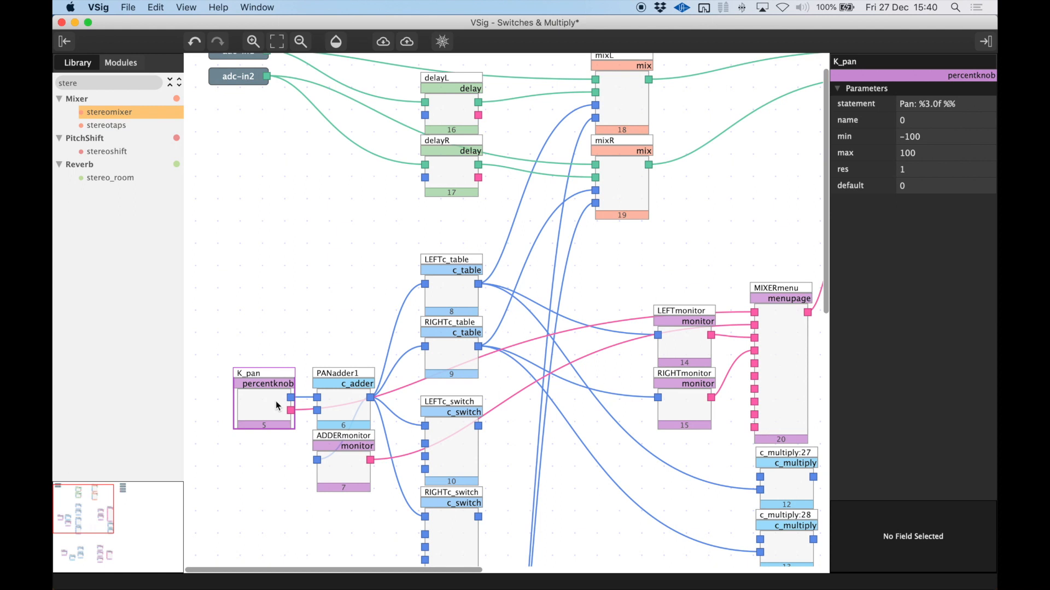
Step through the in1, in2 and in3 entries of LEFTc_table
click(459, 287)
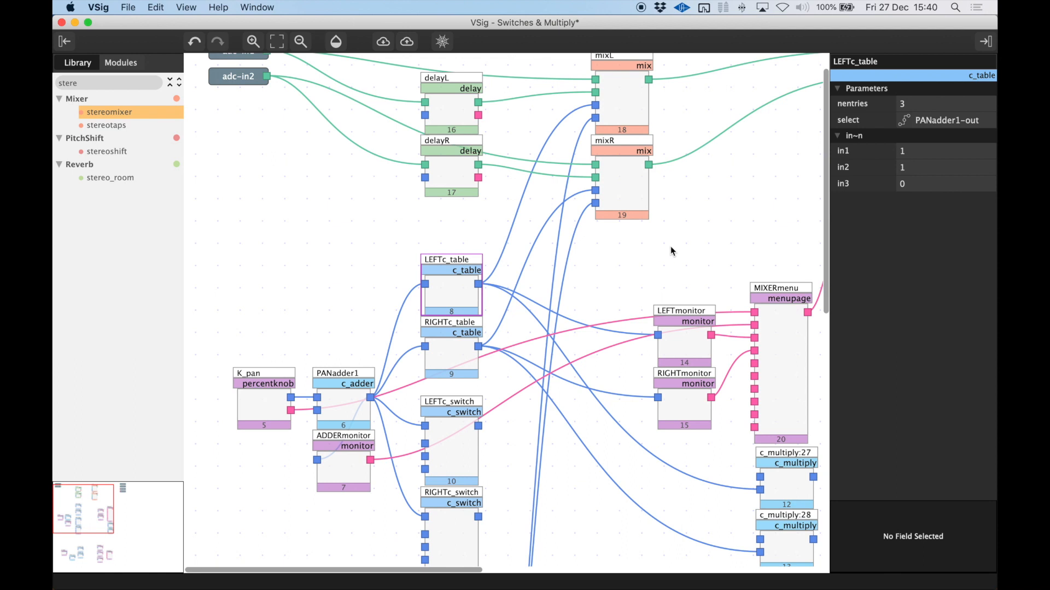
click(880, 150)
click(873, 168)
click(872, 184)
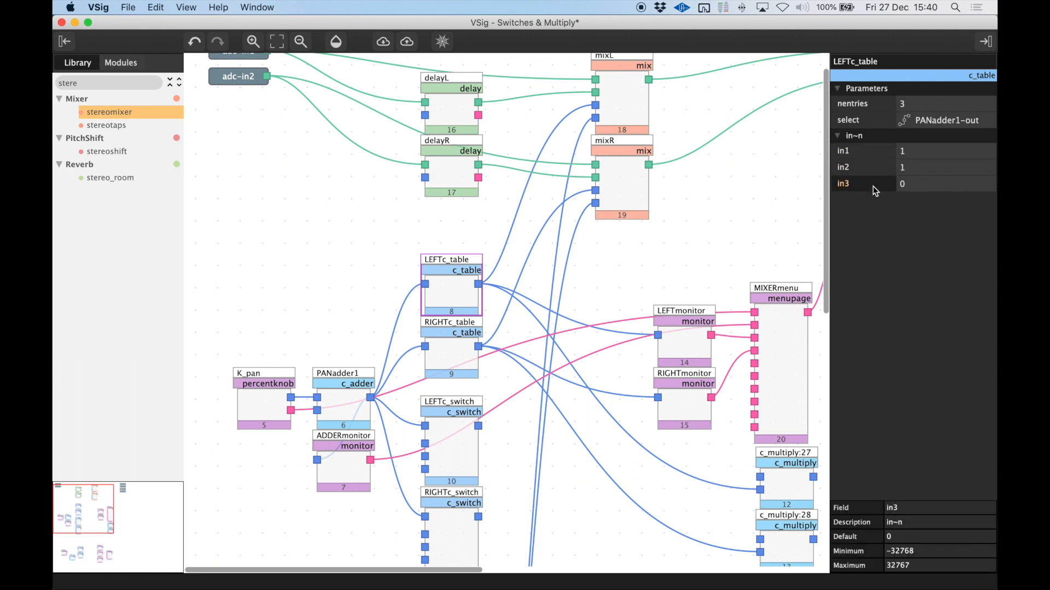
click(872, 156)
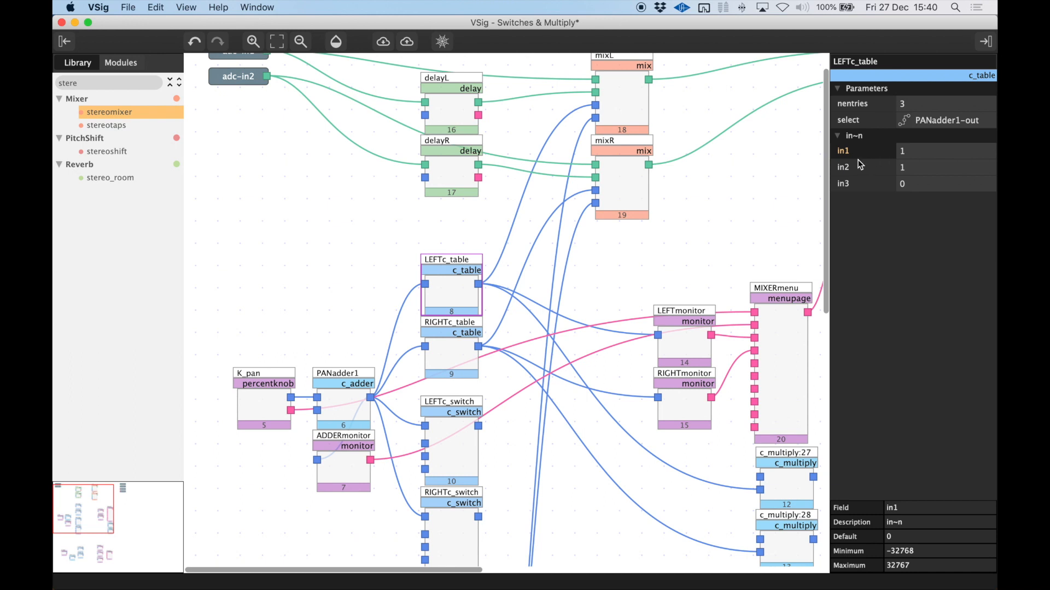
Review the PANadder1 and ADDERmonitor parameters and point out the two c_switch modules
click(347, 412)
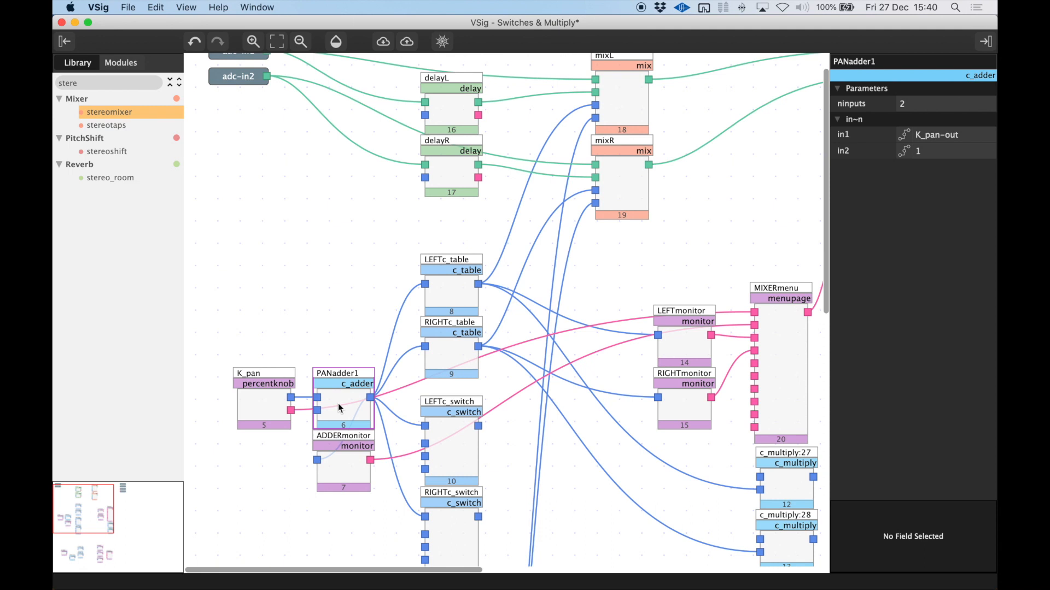
scroll(338, 403, down, 3)
click(331, 422)
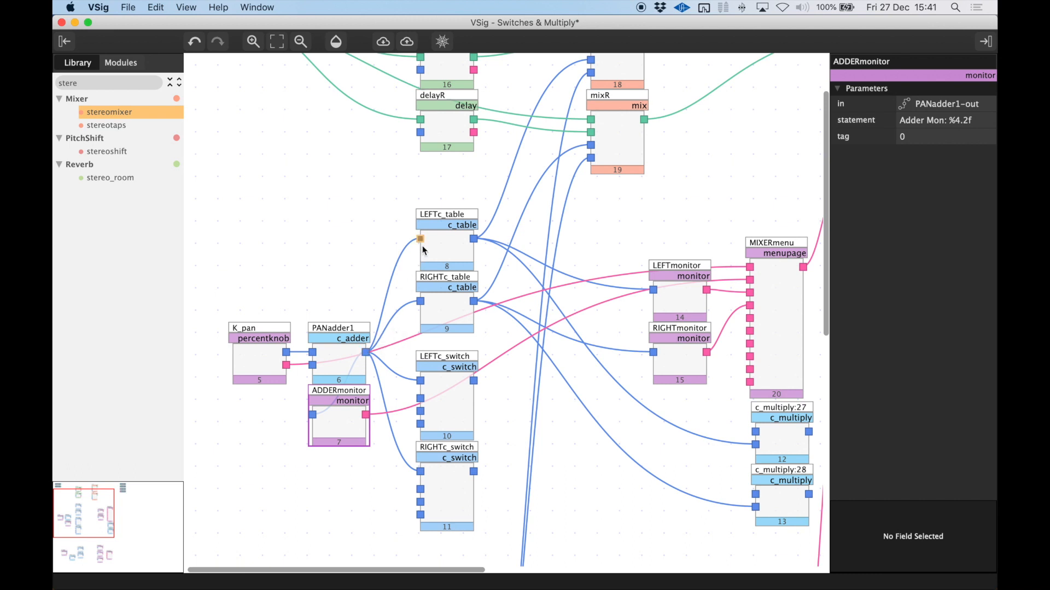
drag(520, 363, 428, 526)
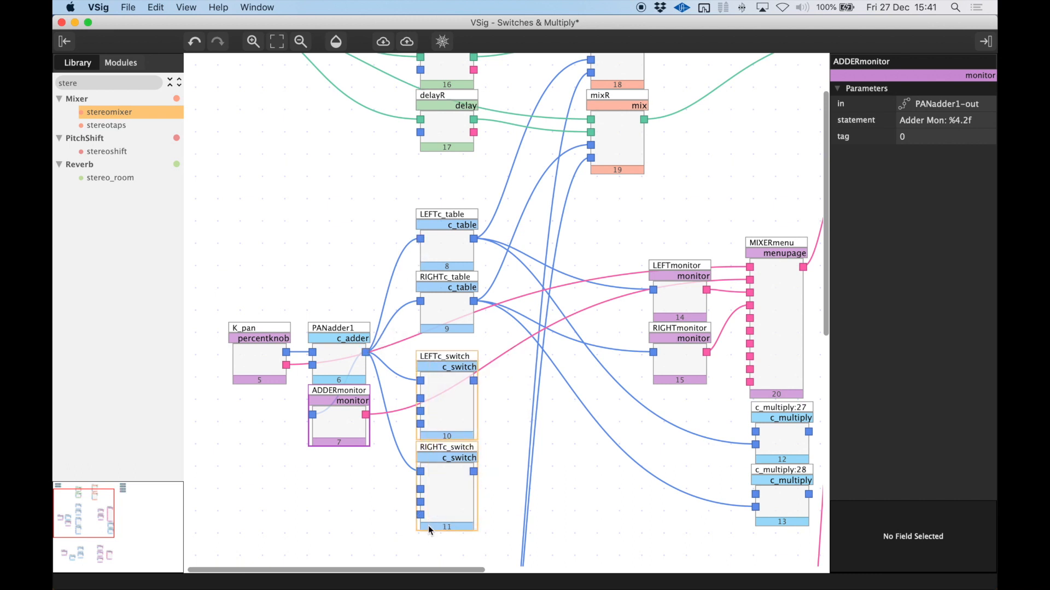
Examine how LEFTc_table's in1 and in2 entries relate to its connection to mixL
click(437, 251)
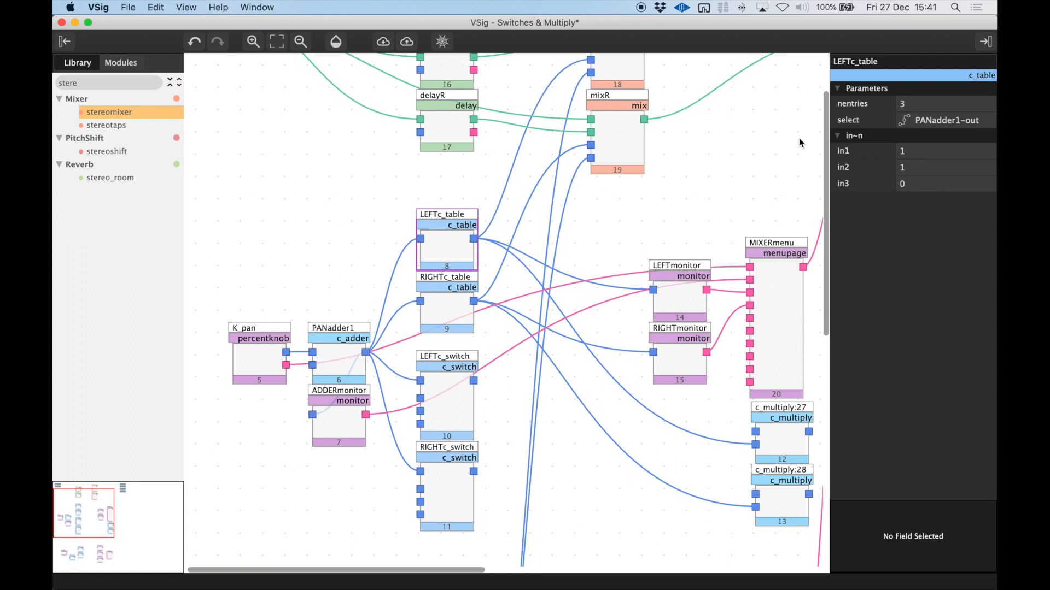
click(879, 147)
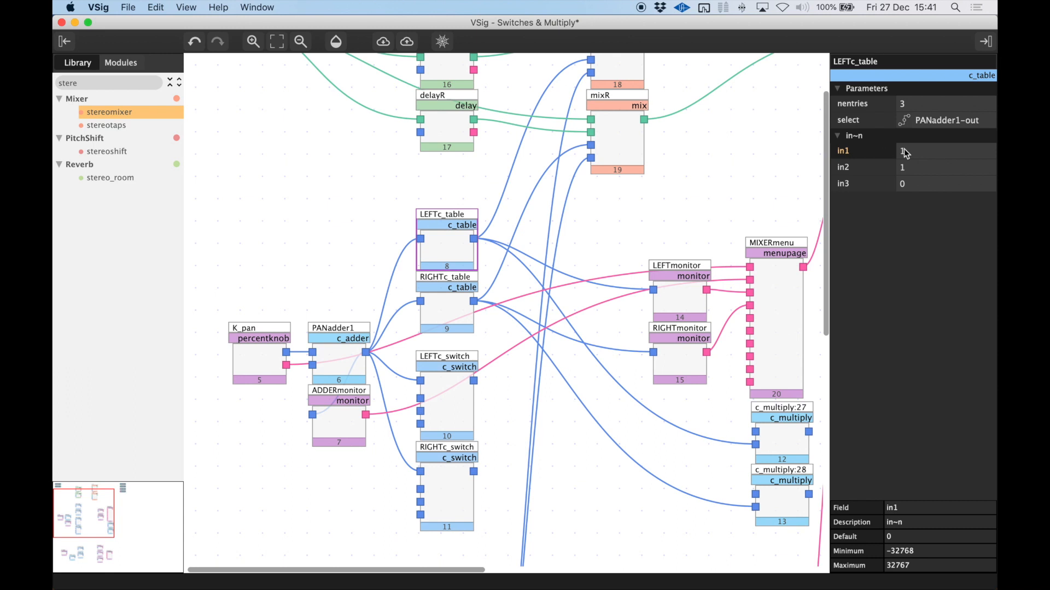
scroll(552, 207, up, 3)
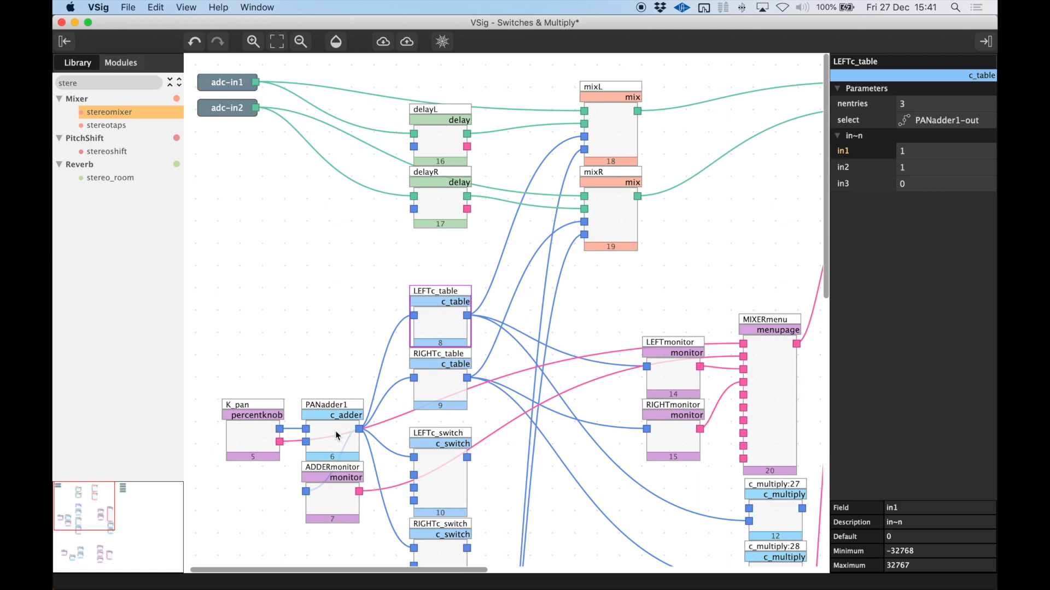
click(859, 168)
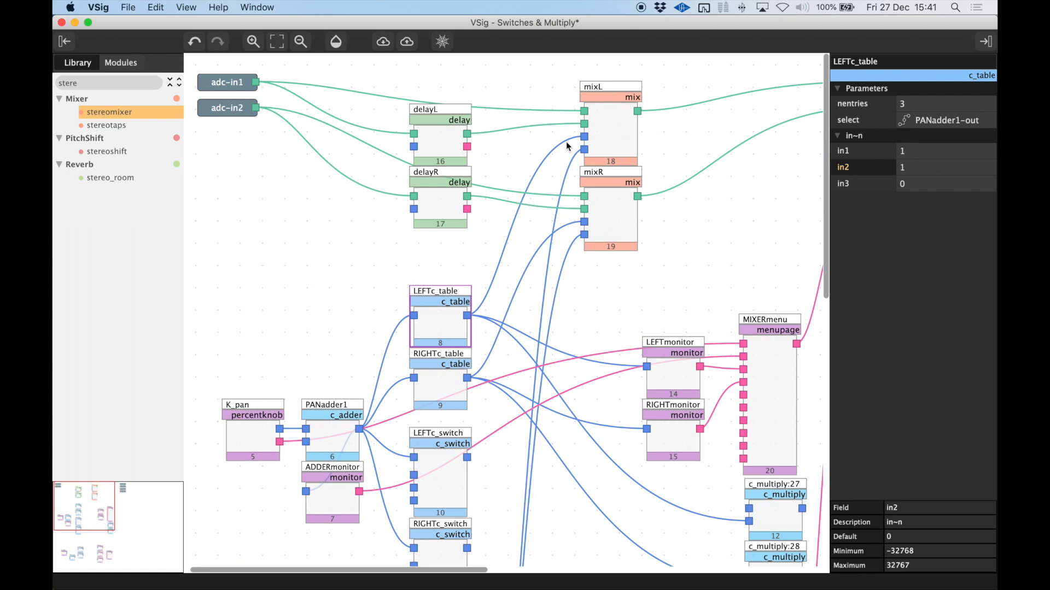
Compare RIGHTc_table's entries with LEFTc_table's entries and K_pan's parameters
click(448, 386)
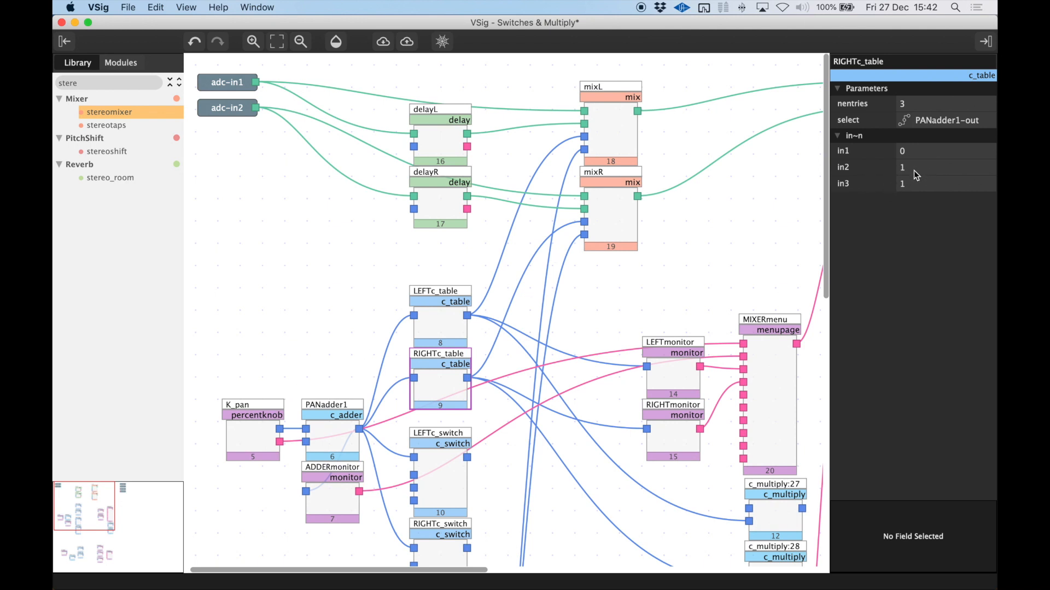
click(249, 446)
click(438, 361)
click(439, 330)
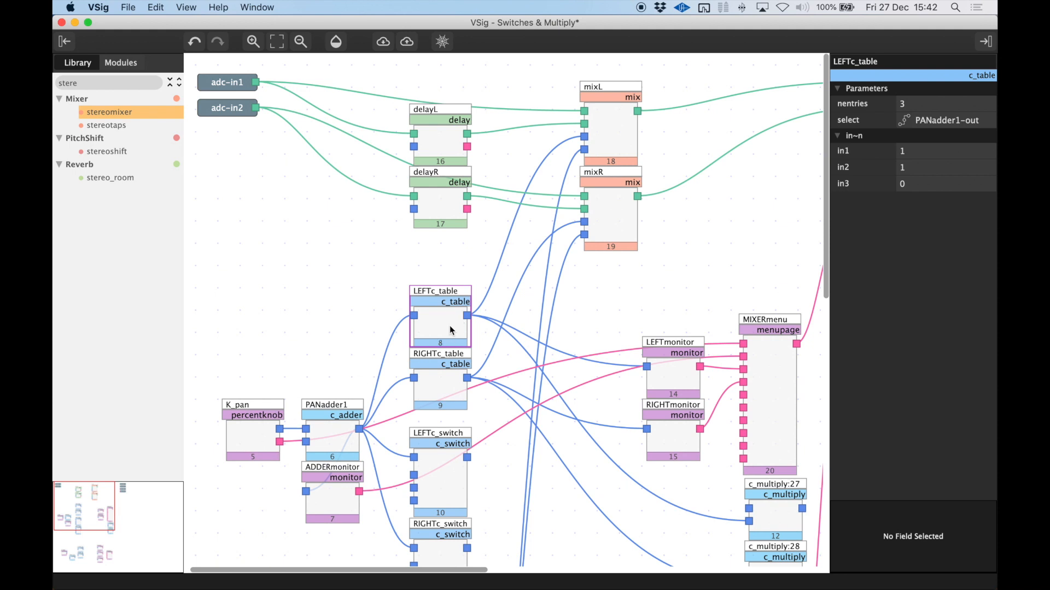
click(265, 443)
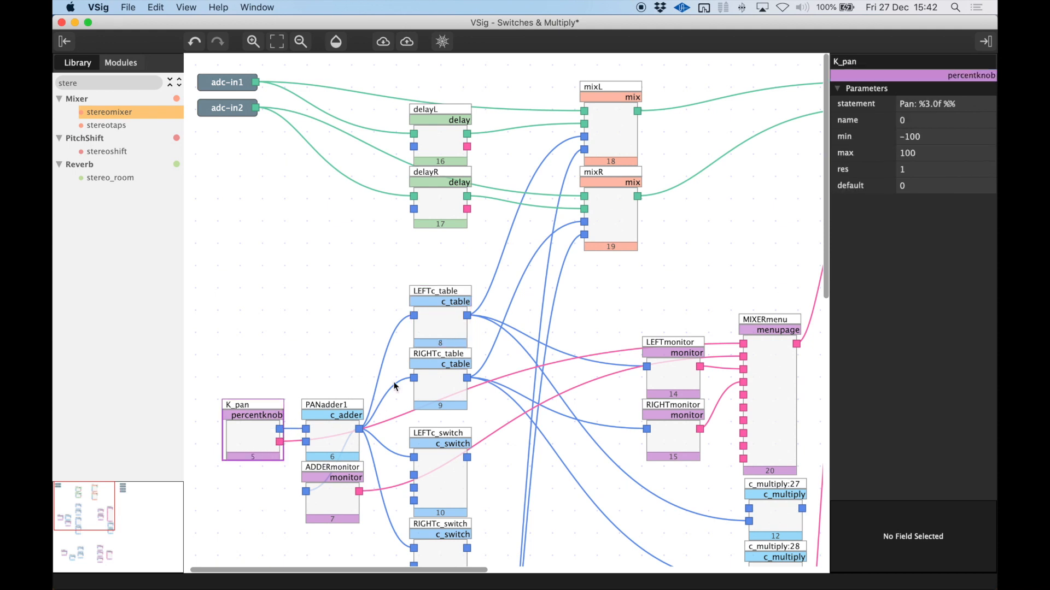
click(438, 383)
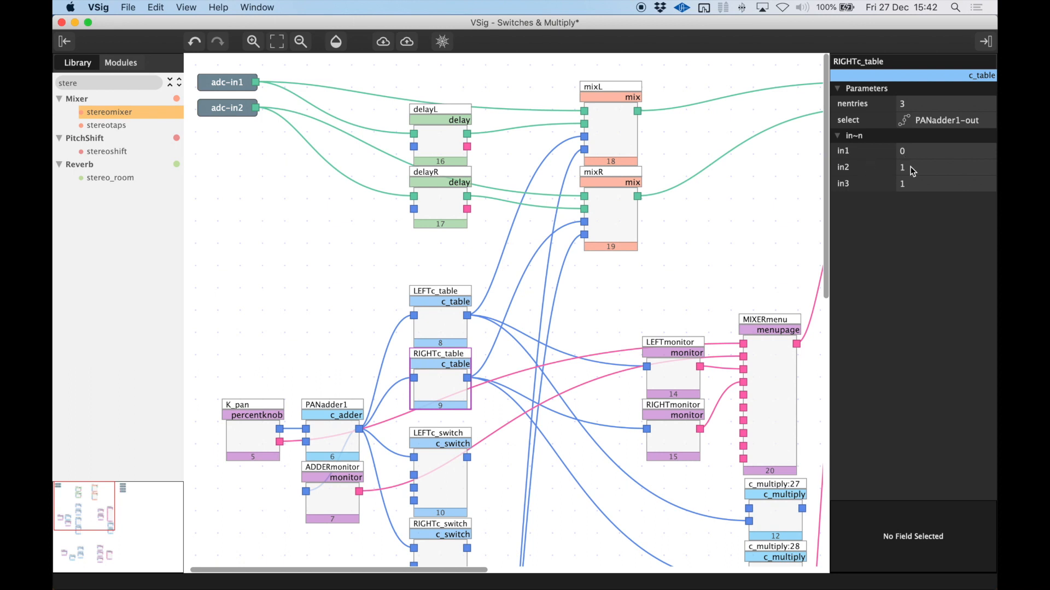
Set in2 to .7 in both LEFTc_table and RIGHTc_table
click(445, 317)
click(442, 388)
click(914, 168)
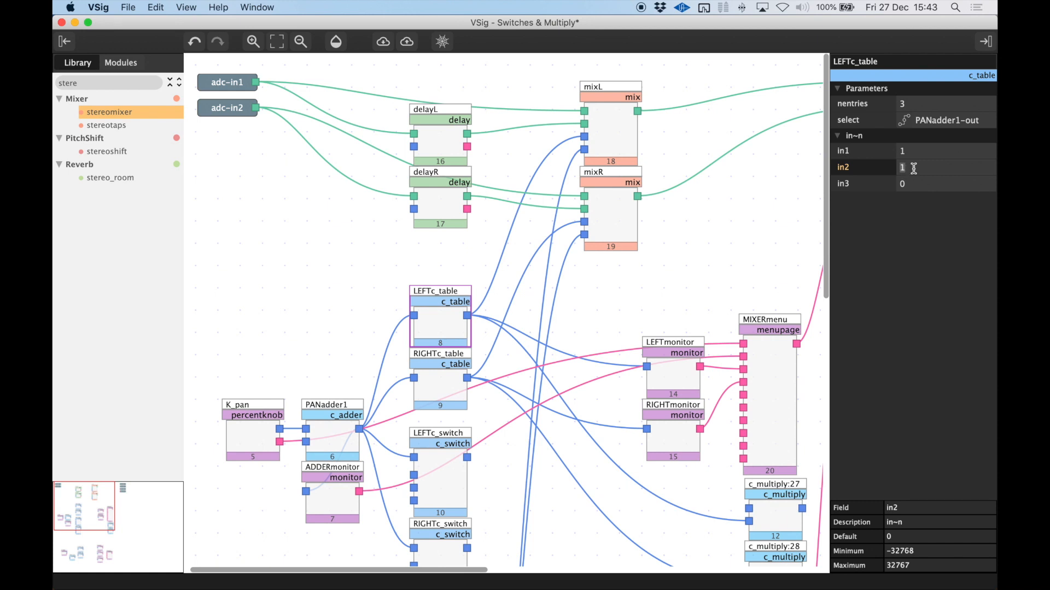
click(440, 391)
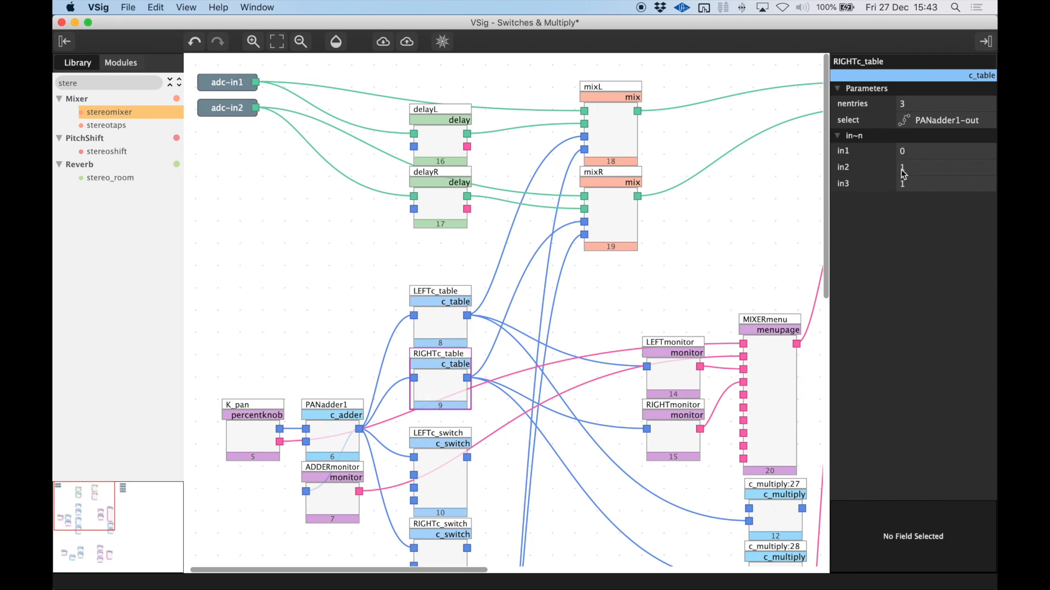
click(916, 167)
text(.7)
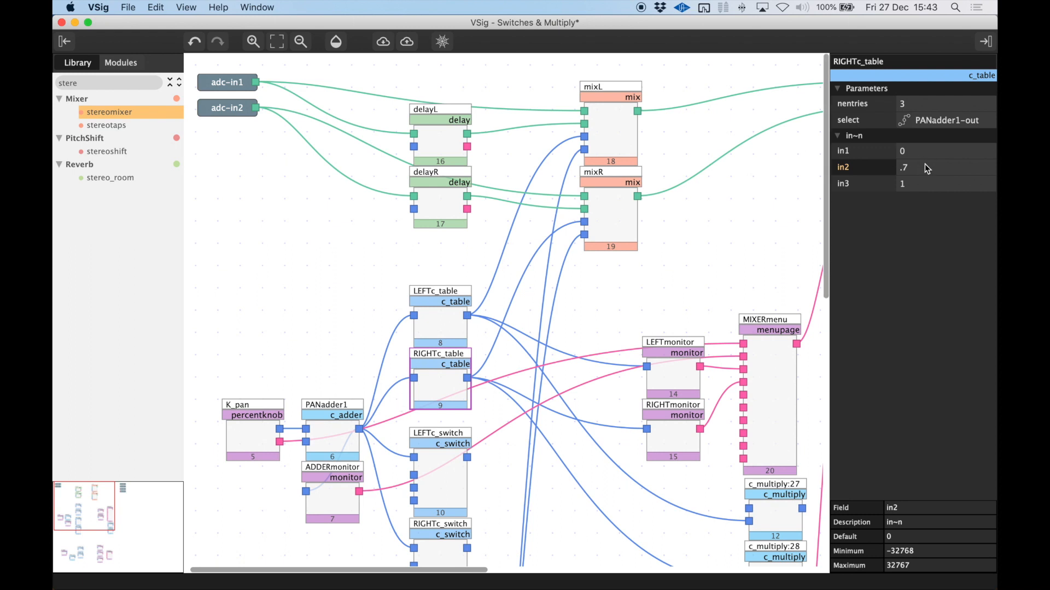
click(440, 323)
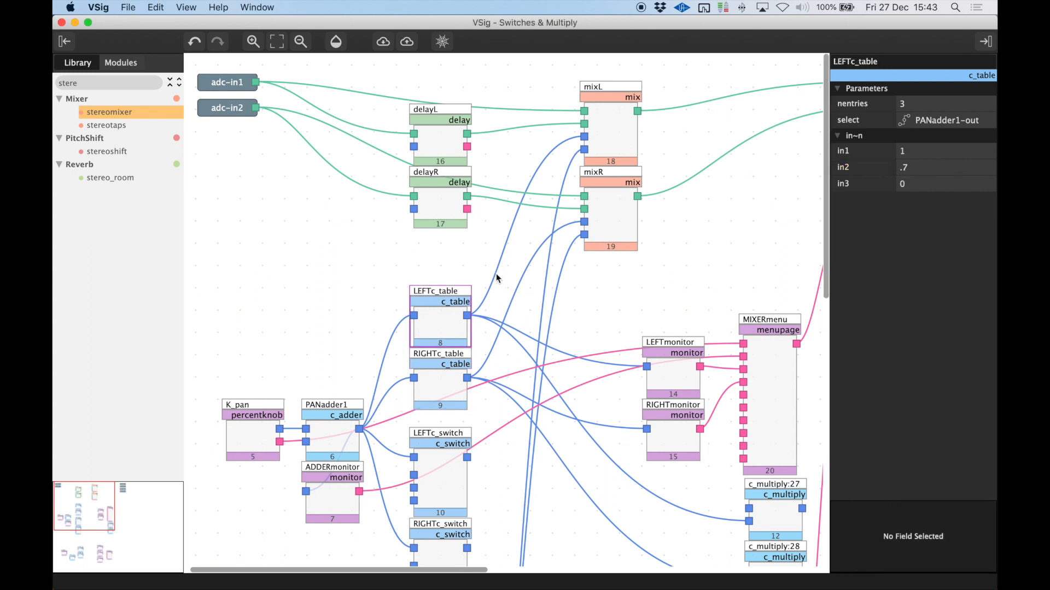
Trace the connections from LEFTc_table to LEFTmonitor and from RIGHTc_table to RIGHTmonitor, up to MIXERmenu
right_click(448, 321)
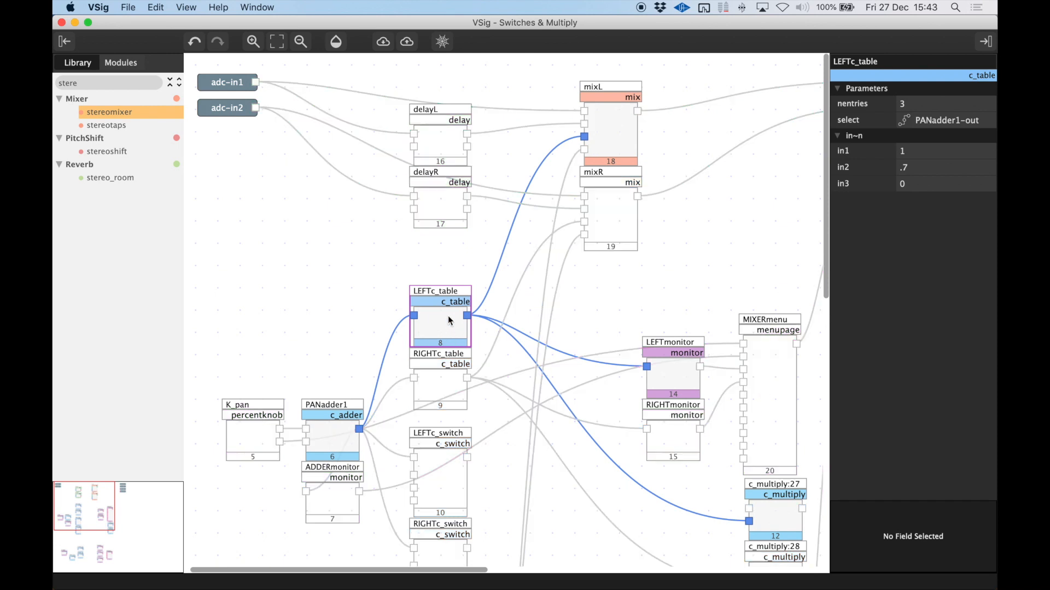
right_click(672, 374)
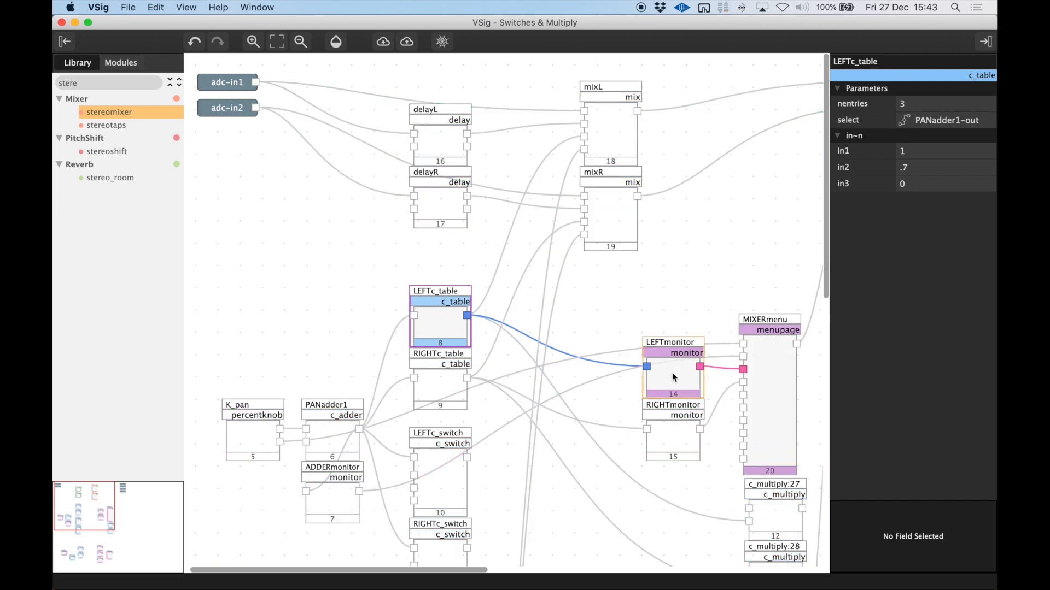
right_click(443, 386)
right_click(681, 441)
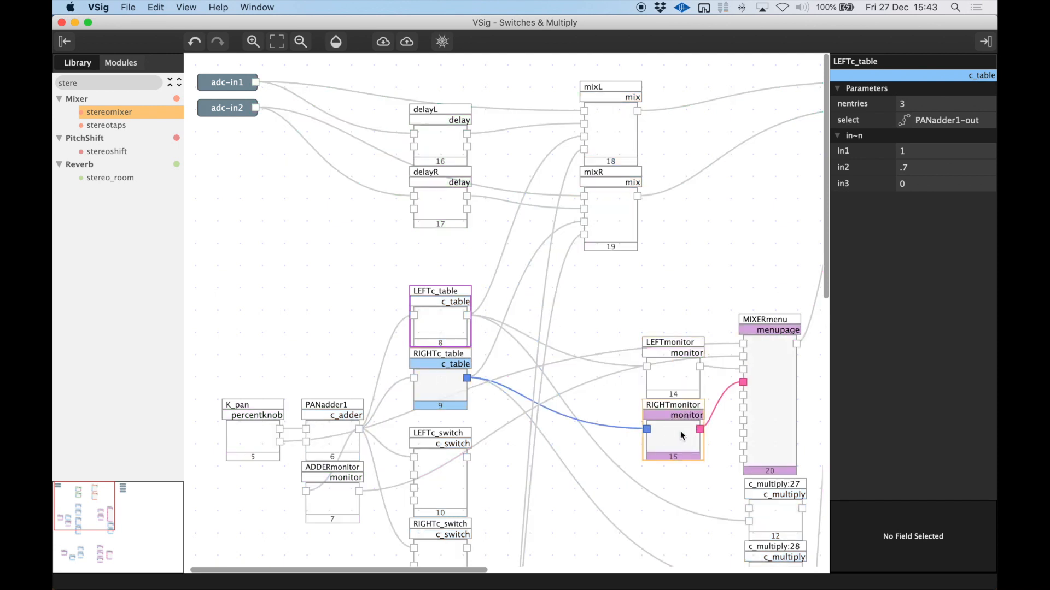
right_click(586, 381)
Switch to Emote and sweep the PAN knob through its range, ending at 100 %, while watching the adder, left and right monitors
key(super+Tab)
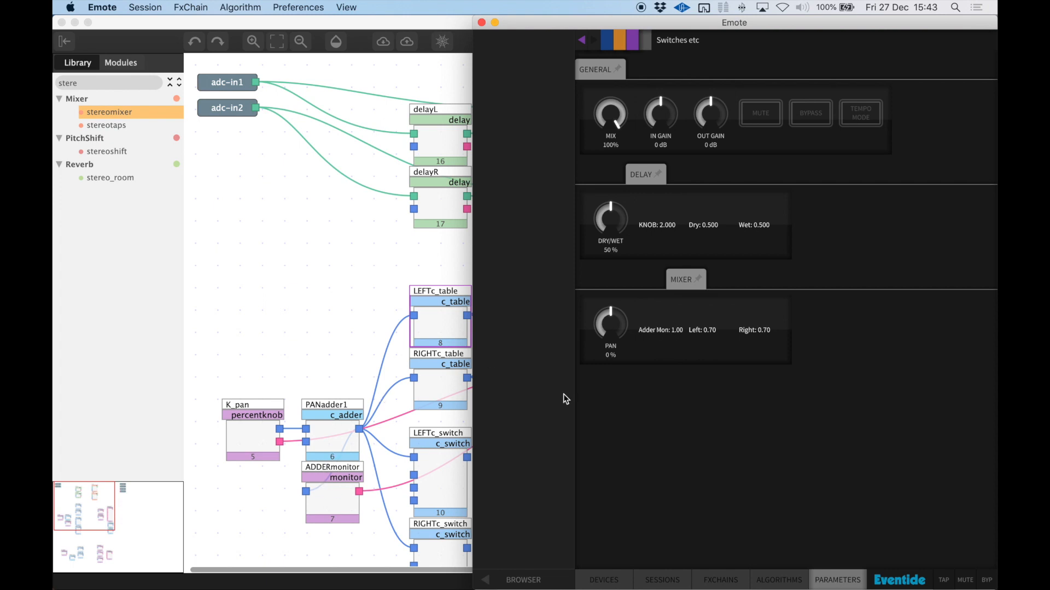
drag(609, 325, 607, 586)
drag(607, 321, 623, 28)
drag(610, 325, 615, 466)
drag(610, 327, 651, 159)
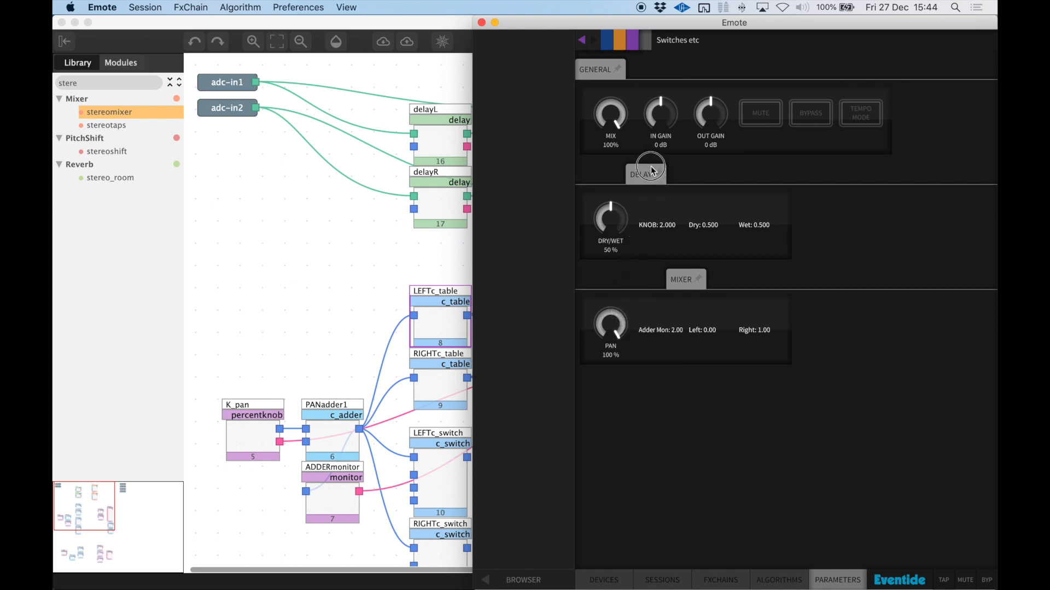
Switch back to VSig and connect LEFTc_switch to mixL's amp1 and LEFTmonitor, and RIGHTc_switch to mixR's matching input and RIGHTmonitor
click(465, 317)
click(456, 379)
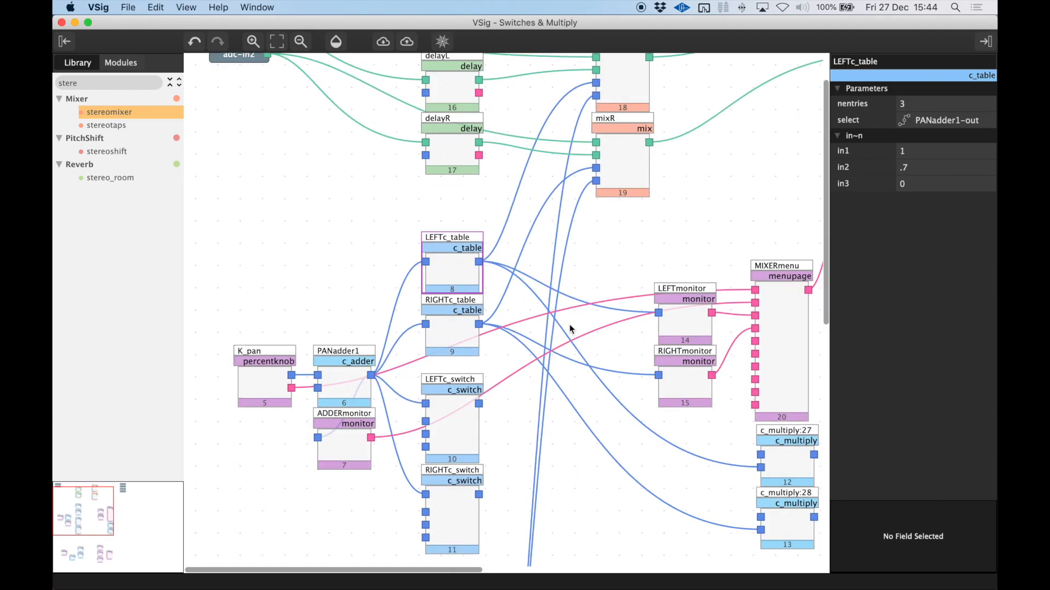
mouse_move(478, 403)
mouse_down()
mouse_move(576, 99)
mouse_move(597, 83)
mouse_up()
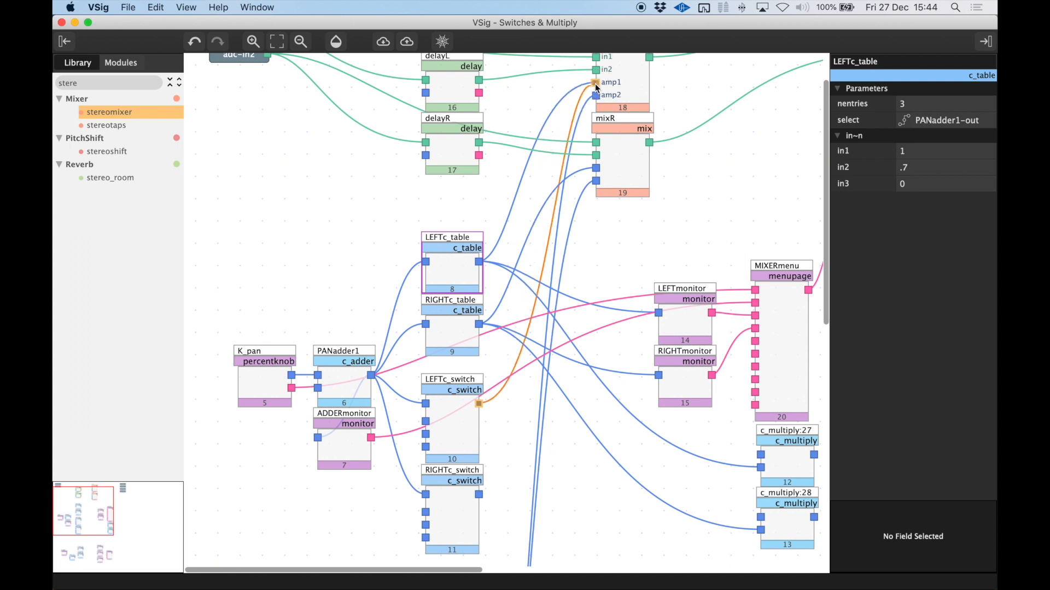
mouse_move(480, 497)
mouse_down()
mouse_move(548, 241)
mouse_move(596, 169)
mouse_up()
drag(479, 404, 658, 312)
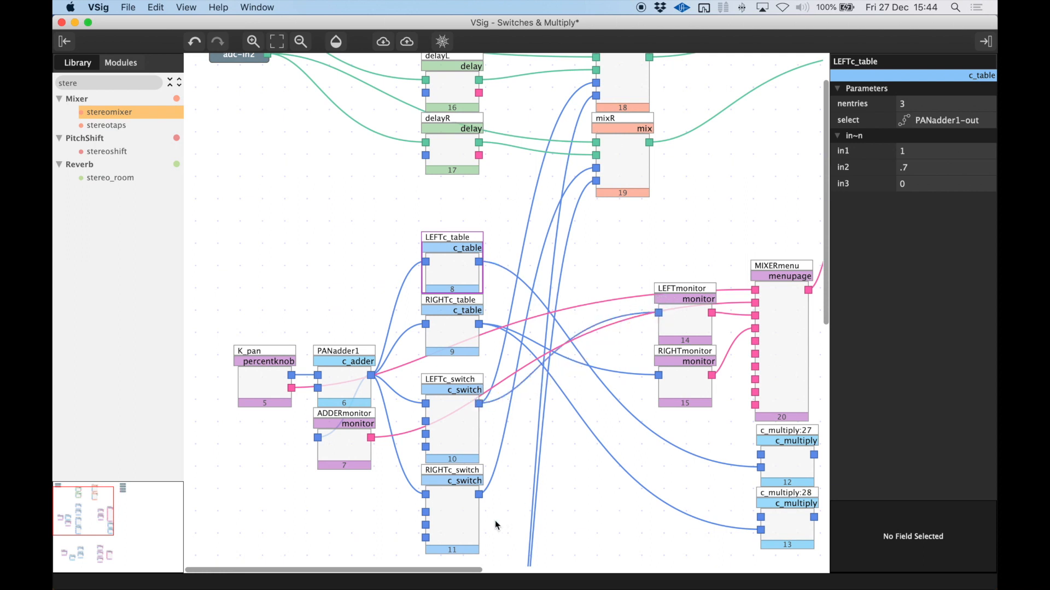
drag(479, 494, 658, 375)
Delete LEFTc_table and RIGHTc_table, and move the two c_switch modules up into their place
drag(533, 236, 439, 321)
key(BackSpace)
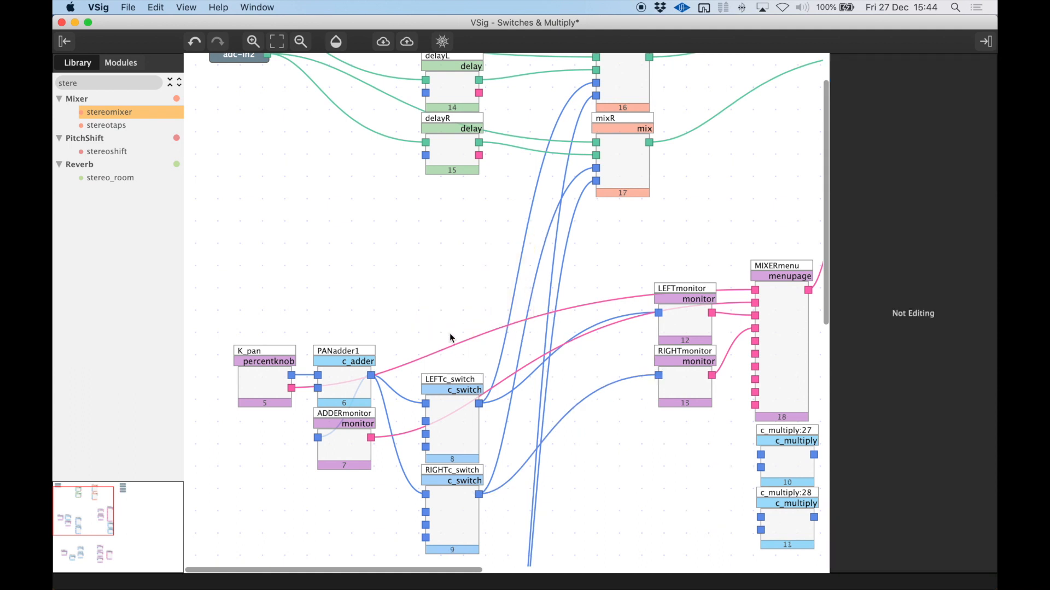
scroll(459, 328, down, 3)
drag(419, 236, 485, 466)
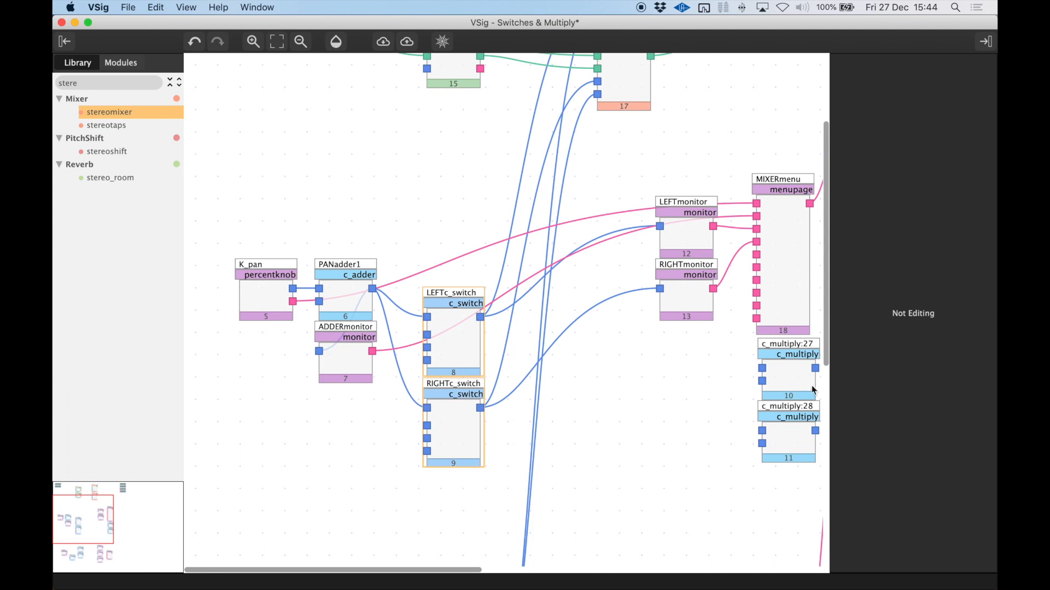
drag(456, 349, 463, 260)
scroll(579, 202, up, 3)
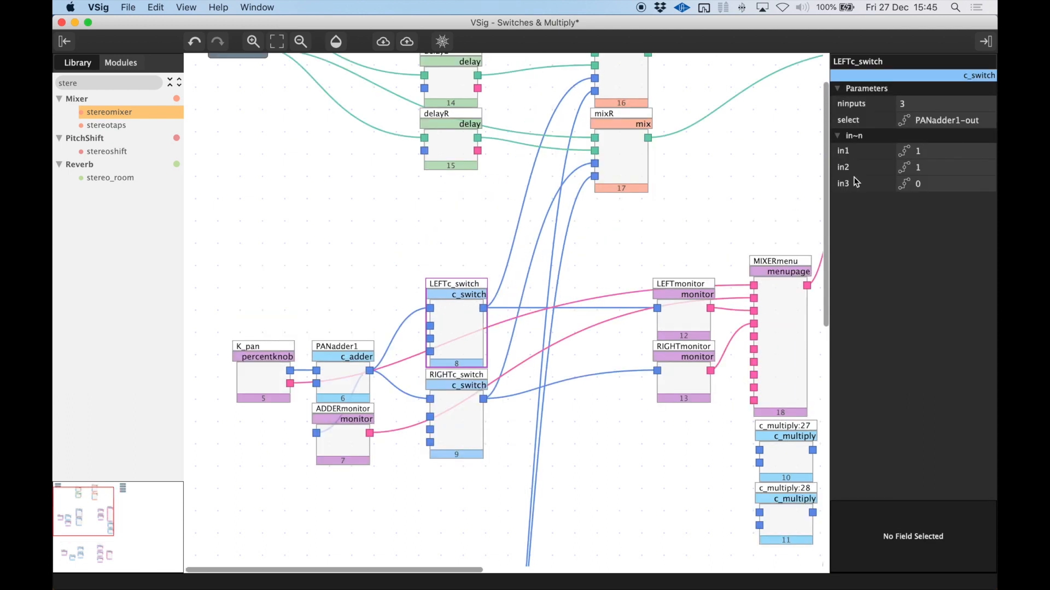
Review RIGHTc_switch's entries, and switch to Emote to try the PAN knob with the switches
click(447, 402)
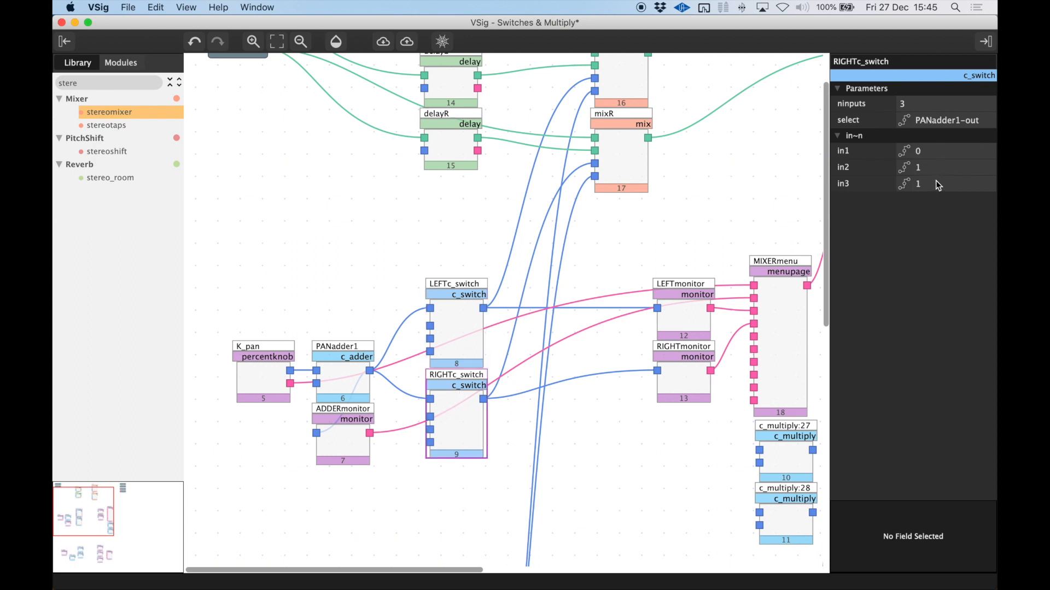
key(super+Tab)
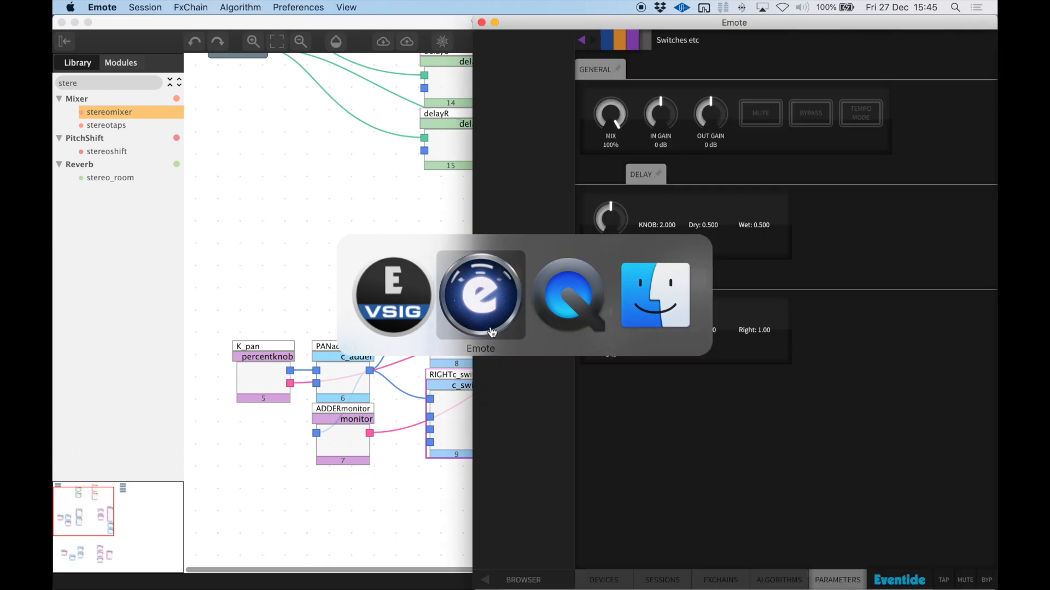
drag(598, 345, 610, 216)
drag(609, 323, 609, 300)
In VSig, set in2 to .8 in both LEFTc_switch and RIGHTc_switch
text(.8)
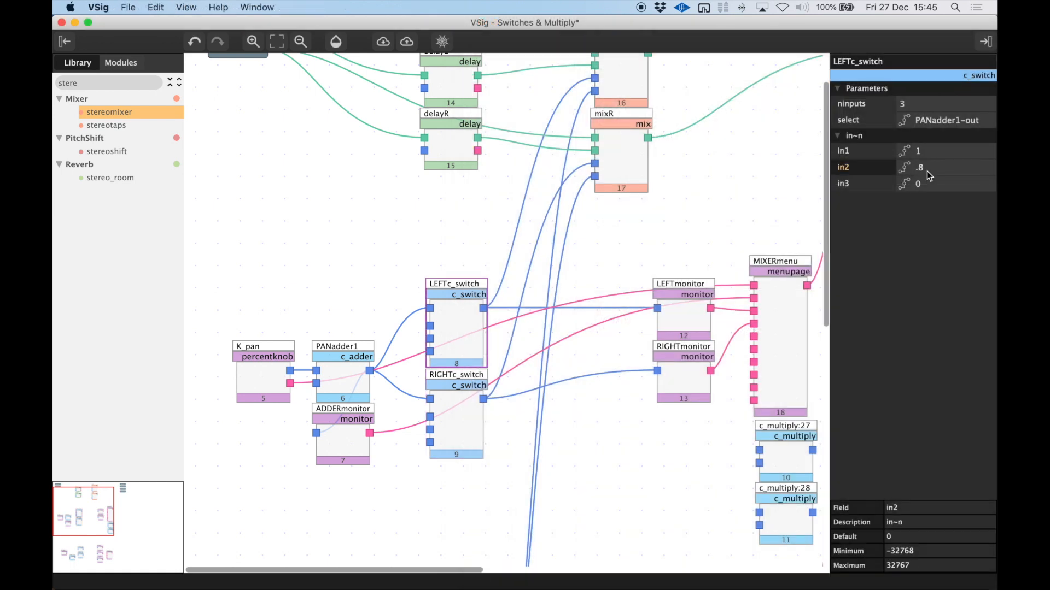
click(442, 416)
click(925, 168)
text(.8)
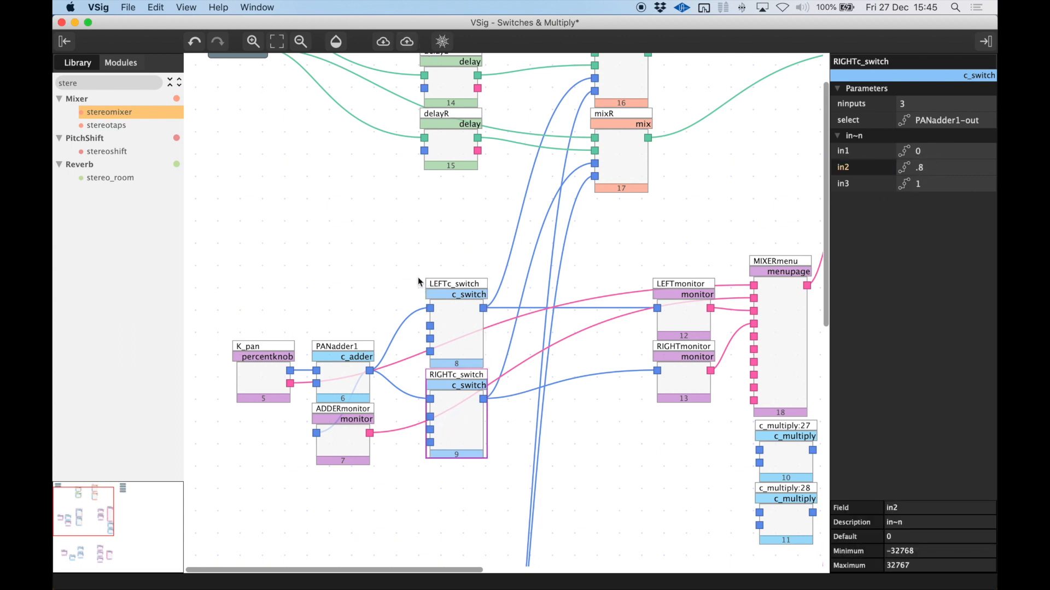
click(468, 337)
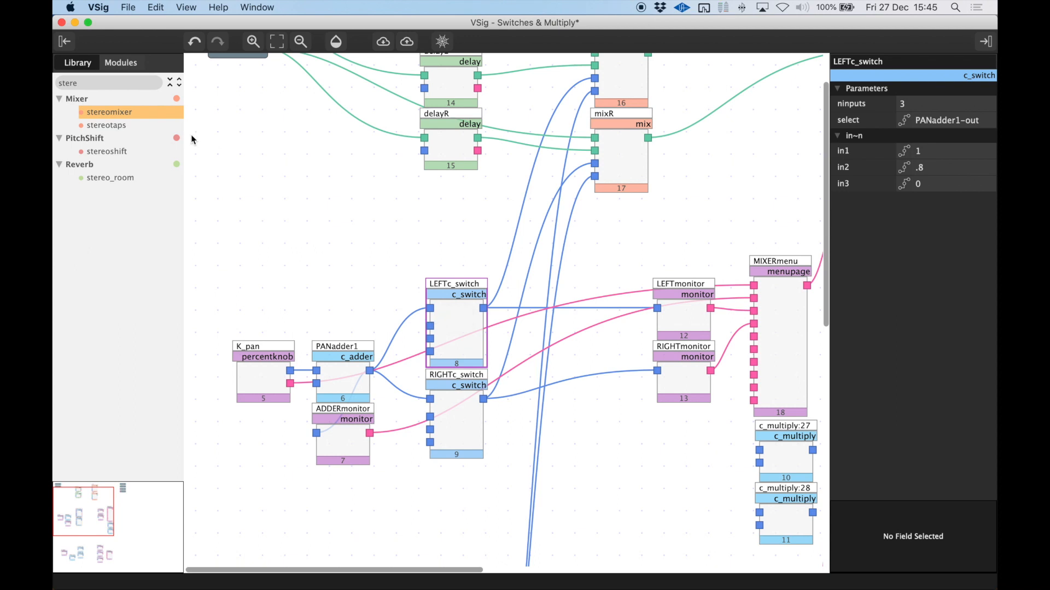
Compare taperDRYc_table's entries in the dry/wet section with LEFTc_switch's entries
scroll(337, 270, down, 15)
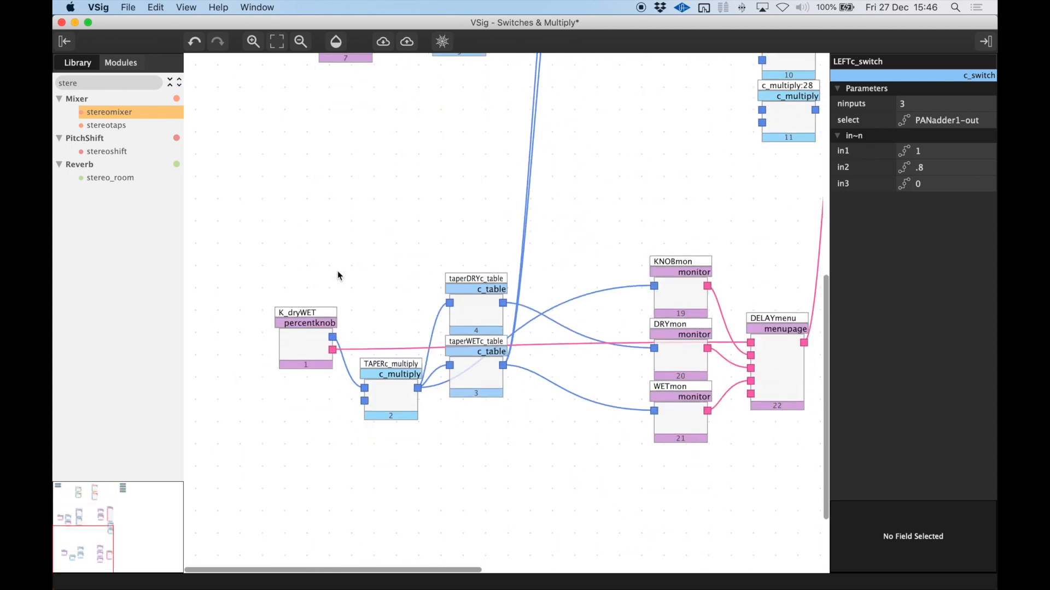
click(485, 287)
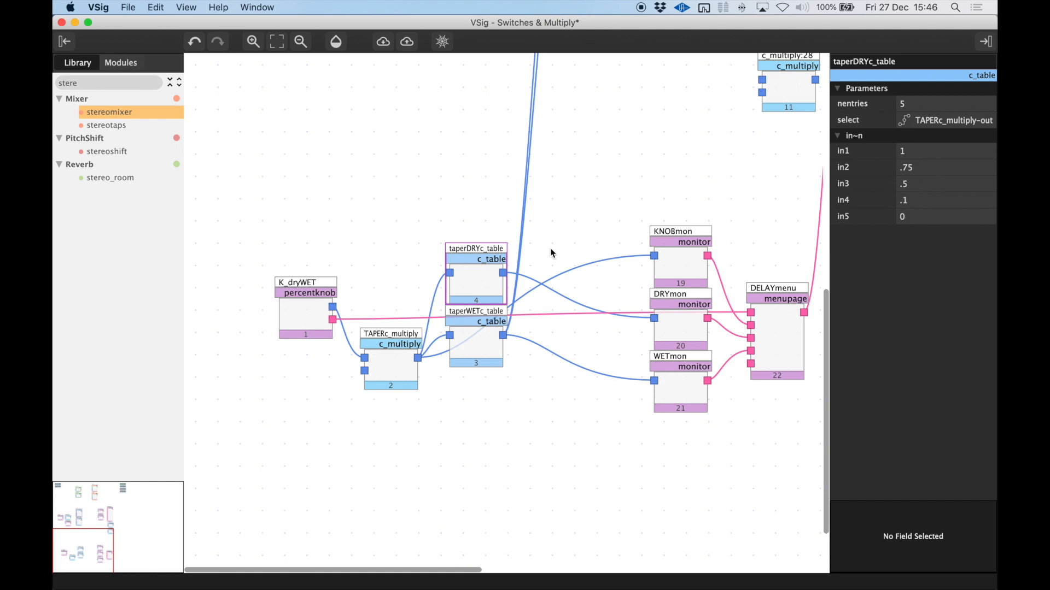
scroll(420, 211, up, 6)
click(469, 206)
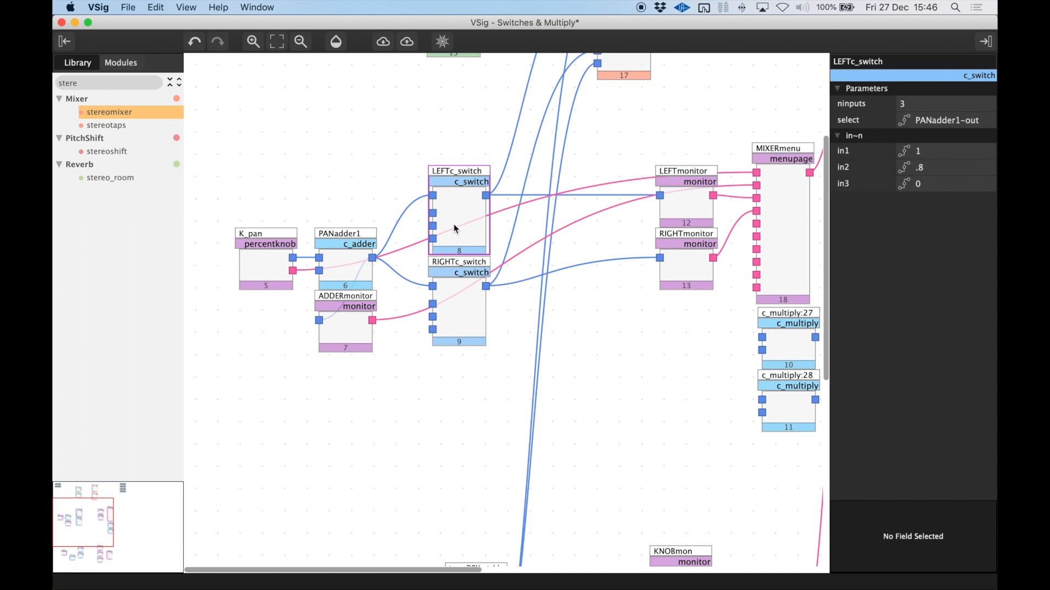
Move the pan modules up toward the mixers, and bring the K_dryWET, TAPERc_multiply and taper table group up beneath them
drag(456, 302, 456, 225)
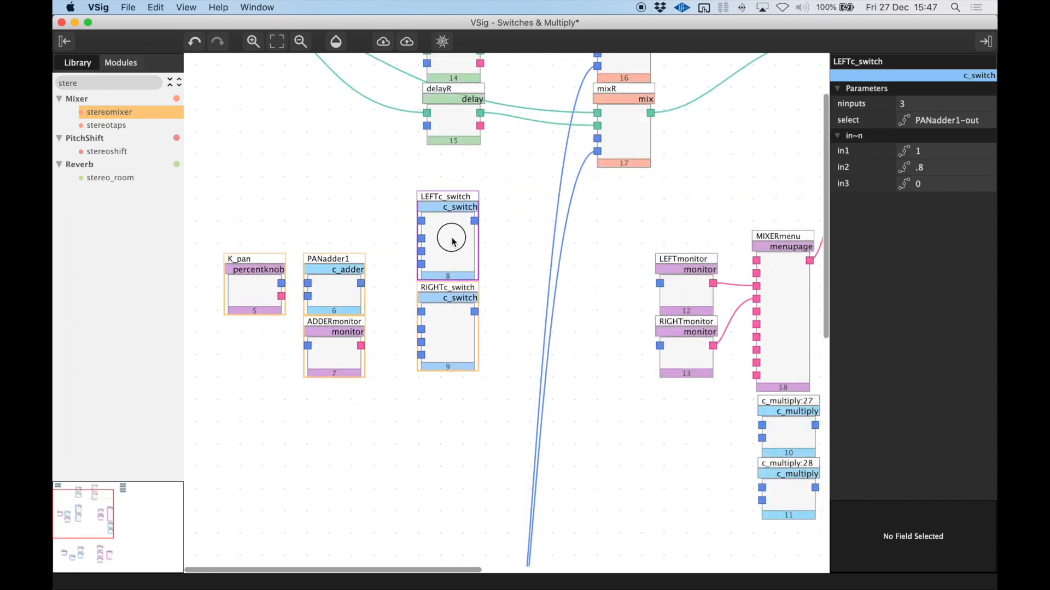
scroll(458, 229, up, 5)
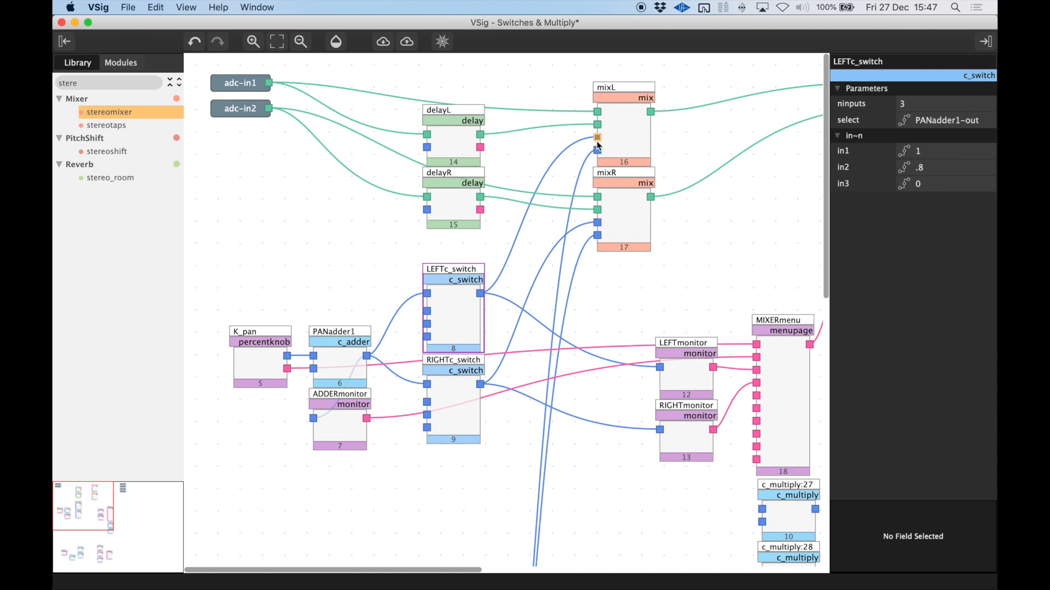
mouse_move(599, 141)
scroll(629, 175, down, 5)
key(super+minus)
scroll(455, 416, down, 6)
drag(259, 330, 421, 490)
drag(280, 394, 259, 194)
click(321, 305)
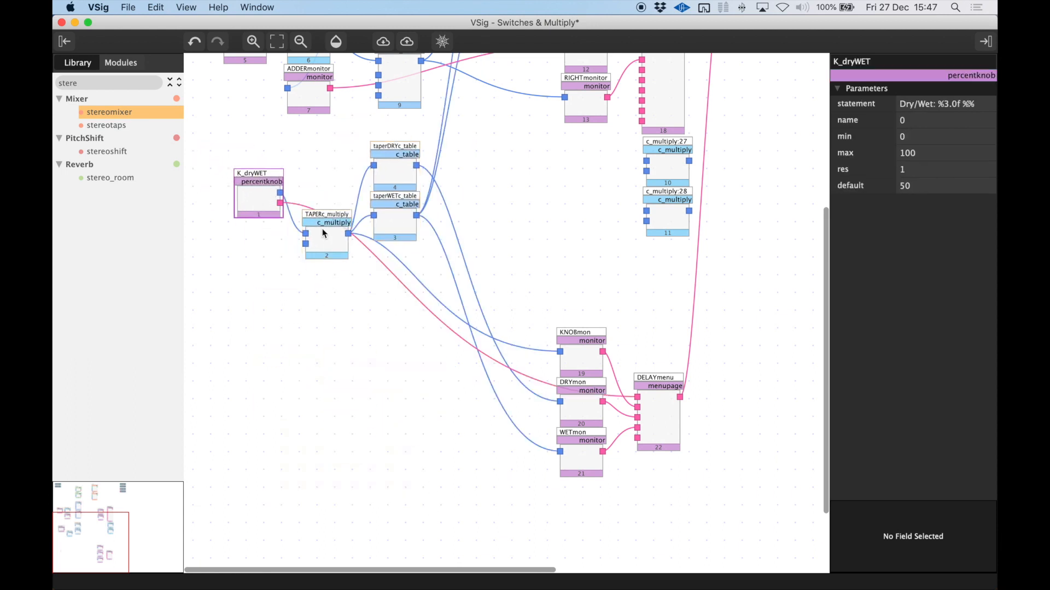
Delete taperWETc_table, and line up K_dryWET, TAPERc_multiply and taperDRYc_table in a row below the pan modules
scroll(323, 228, up, 7)
drag(224, 230, 413, 362)
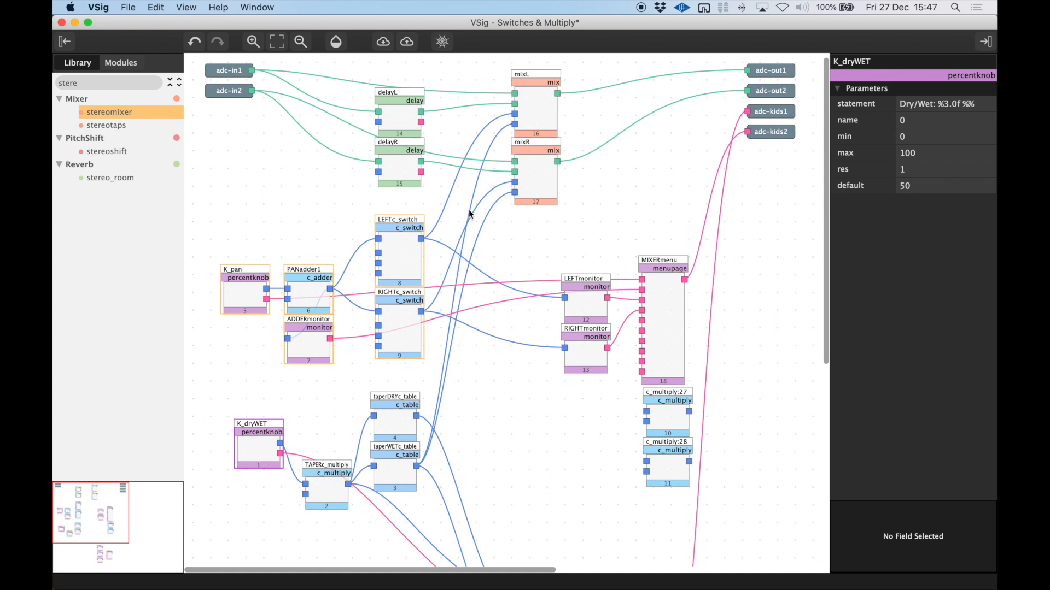
drag(395, 475, 239, 542)
scroll(239, 541, down, 2)
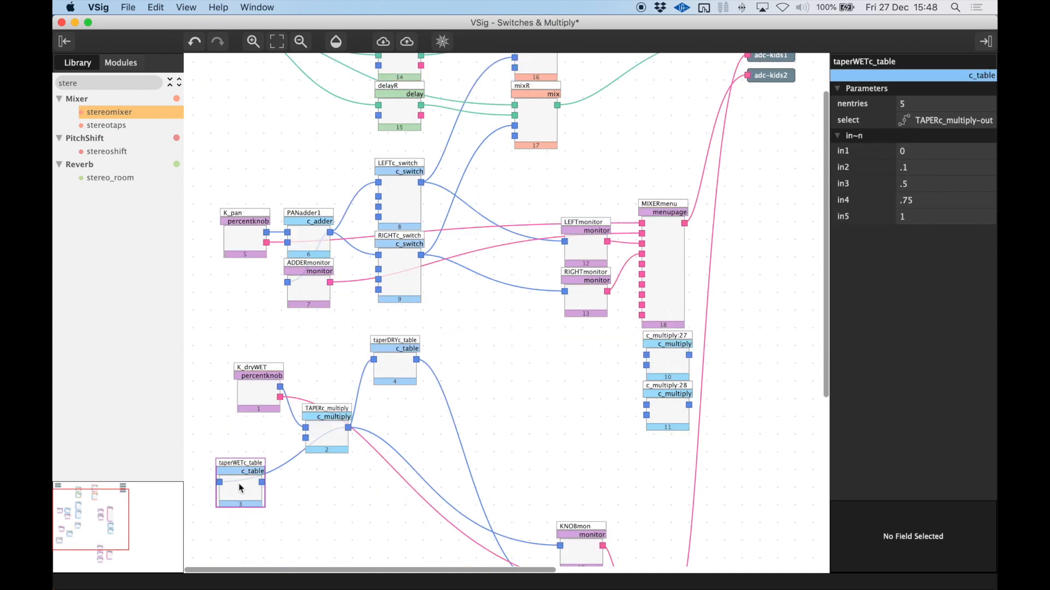
key(BackSpace)
drag(266, 386, 261, 372)
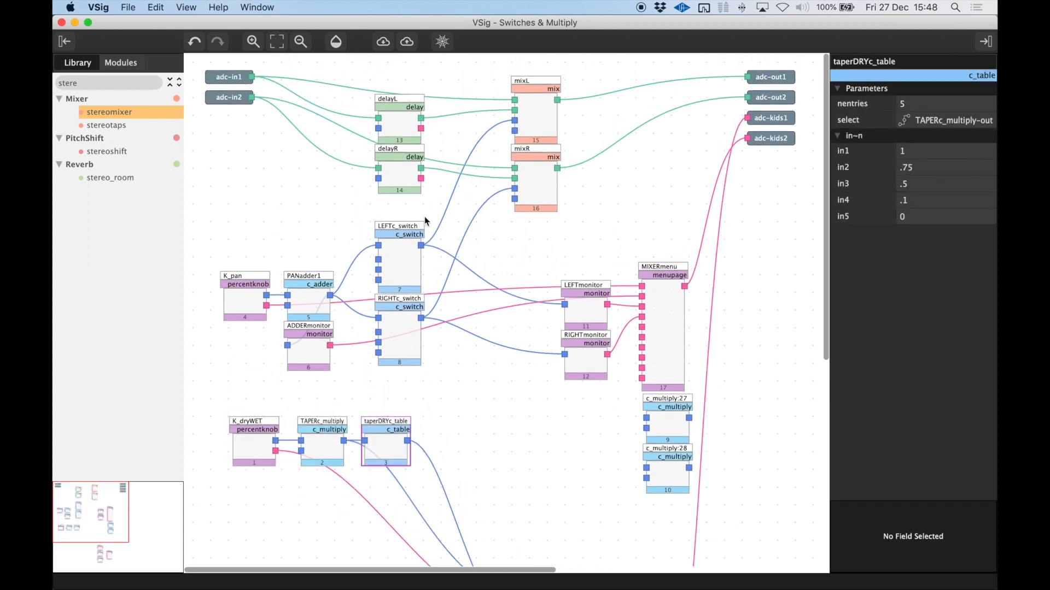
Place both c_multiply modules beside the switches, feeding in1 from LEFTc_switch and RIGHTc_switch respectively and both in2 inputs from taperDRYc_table
drag(719, 420, 633, 482)
drag(667, 414, 452, 254)
drag(421, 318, 451, 303)
drag(407, 441, 450, 260)
drag(408, 442, 450, 309)
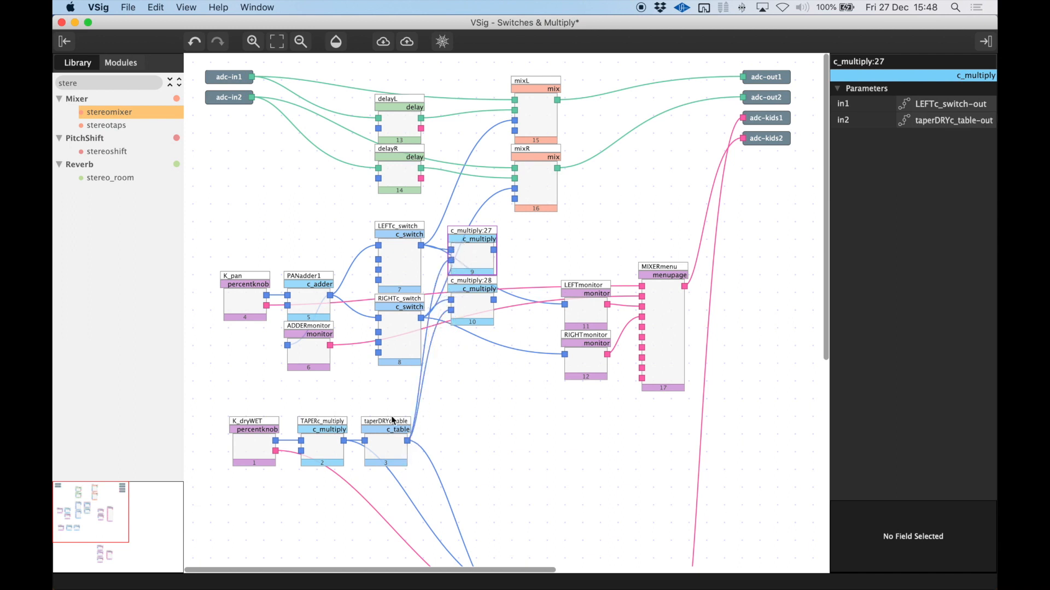
Save the algorithm, and connect c_multiply:27 to mixL's amp1 and c_multiply:28 to mixR's matching input, replacing the switch connections
drag(216, 405, 453, 452)
click(452, 451)
key(ctrl+s)
drag(493, 252, 514, 121)
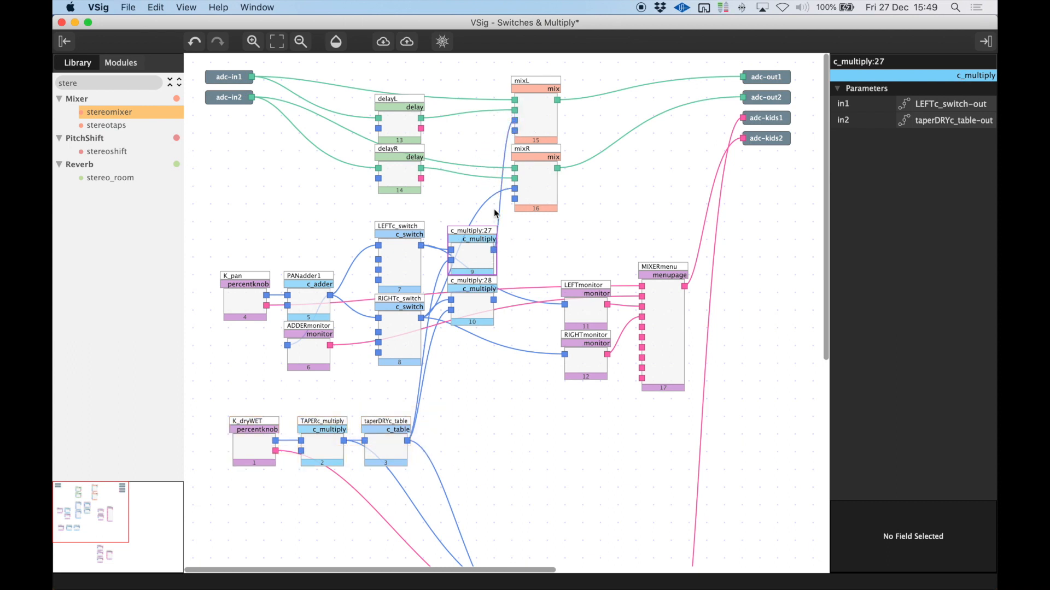
drag(496, 302, 515, 188)
Connect c_multiply:27 to LEFTmonitor and c_multiply:28 to RIGHTmonitor, and save the algorithm
scroll(525, 331, down, 1)
drag(546, 256, 569, 352)
click(539, 312)
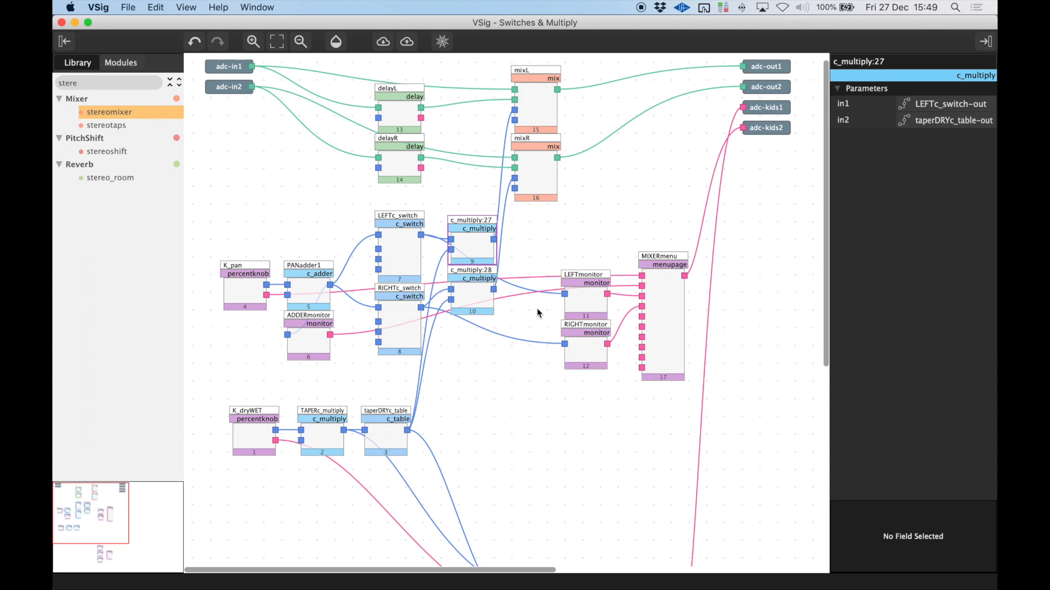
drag(494, 240, 565, 294)
drag(493, 290, 566, 345)
key(super+s)
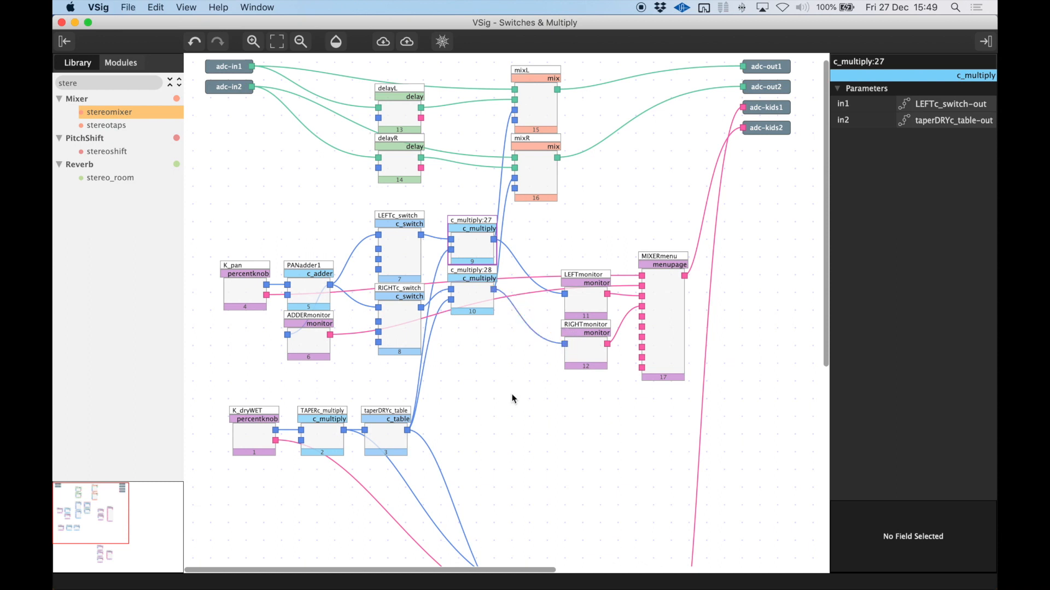
Send the algorithm as Switches etc to FX Chain 1 Slot 1, and show K_pan's parameters
click(407, 42)
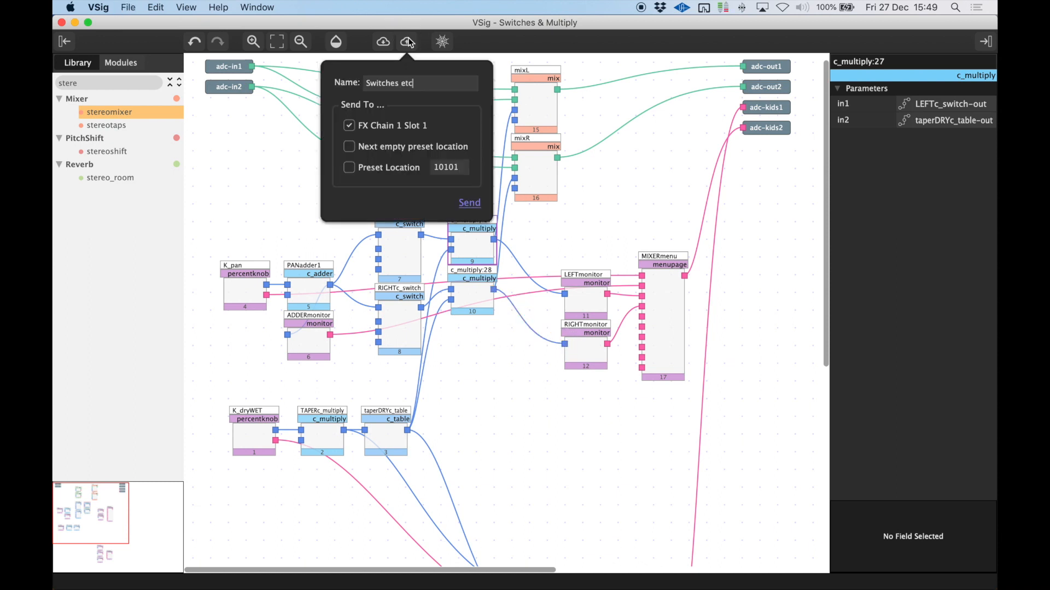
click(469, 204)
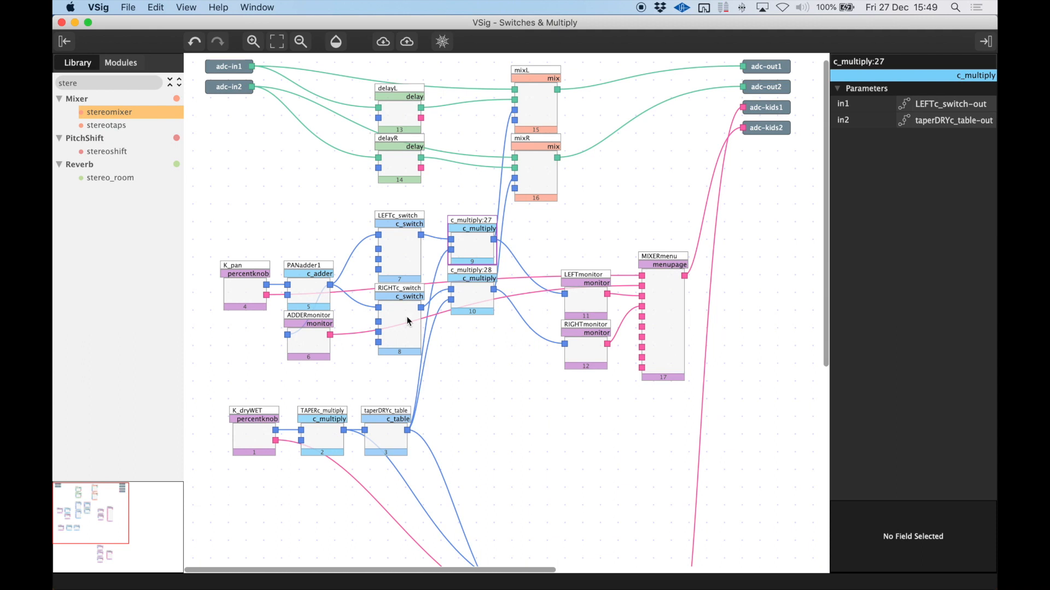
click(241, 285)
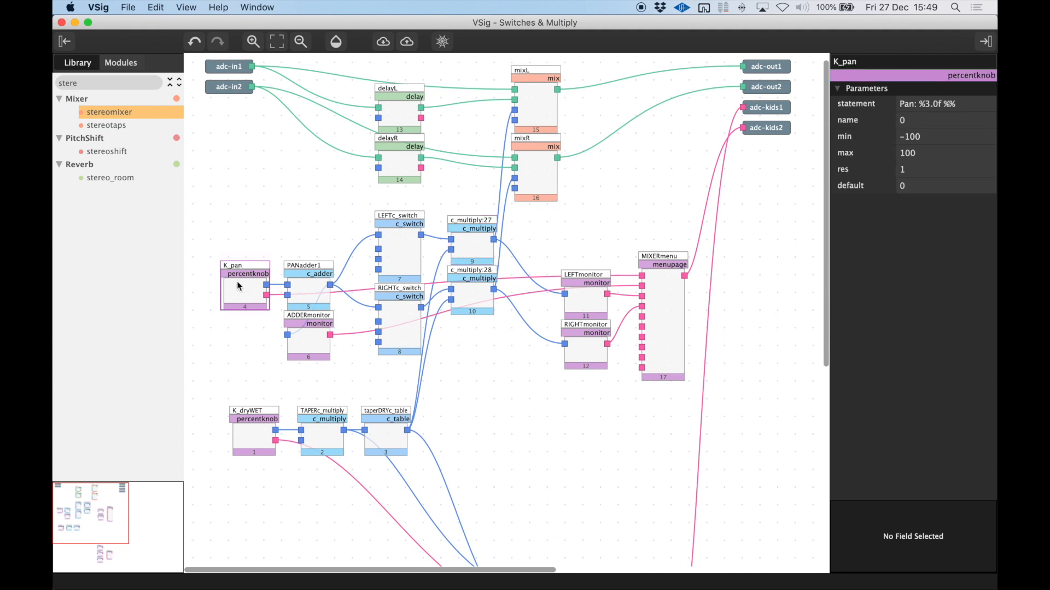
Review the parameters and inputs of PANadder1, LEFTc_switch, RIGHTc_switch and c_multiply:27
click(306, 289)
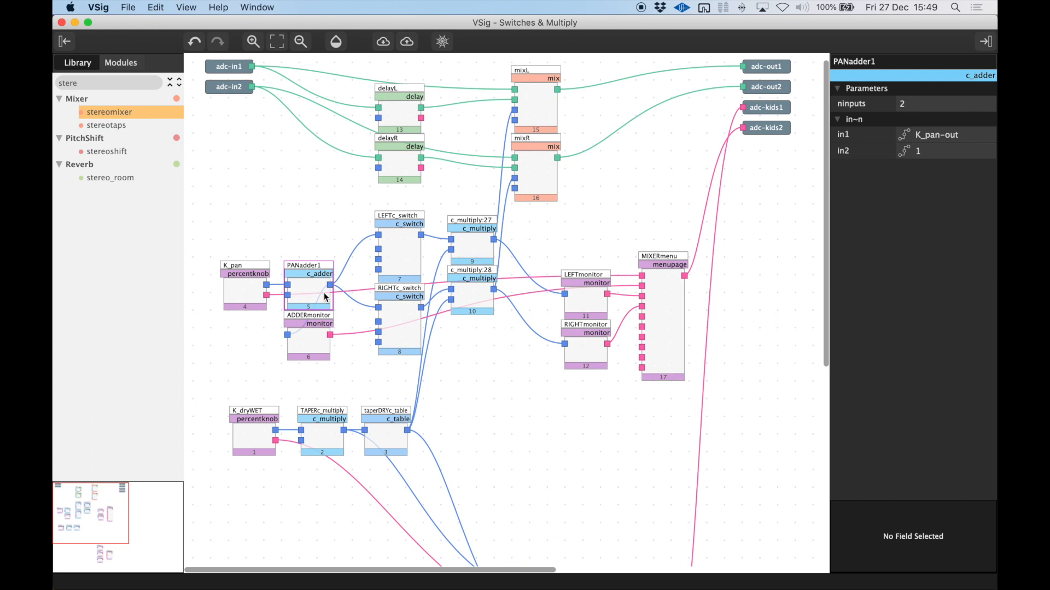
click(397, 258)
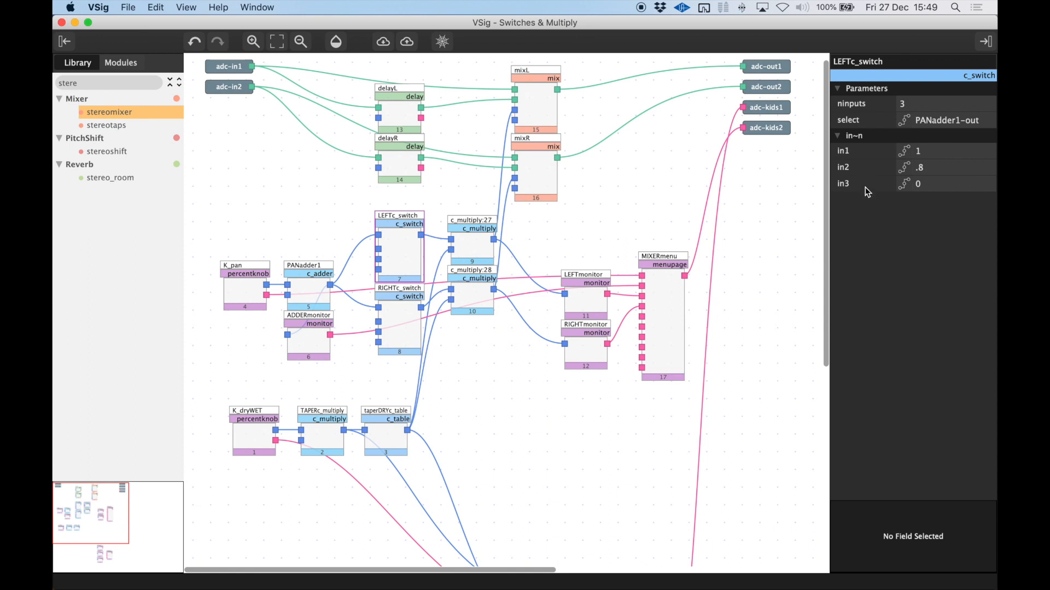
click(392, 322)
click(400, 318)
click(406, 257)
click(472, 239)
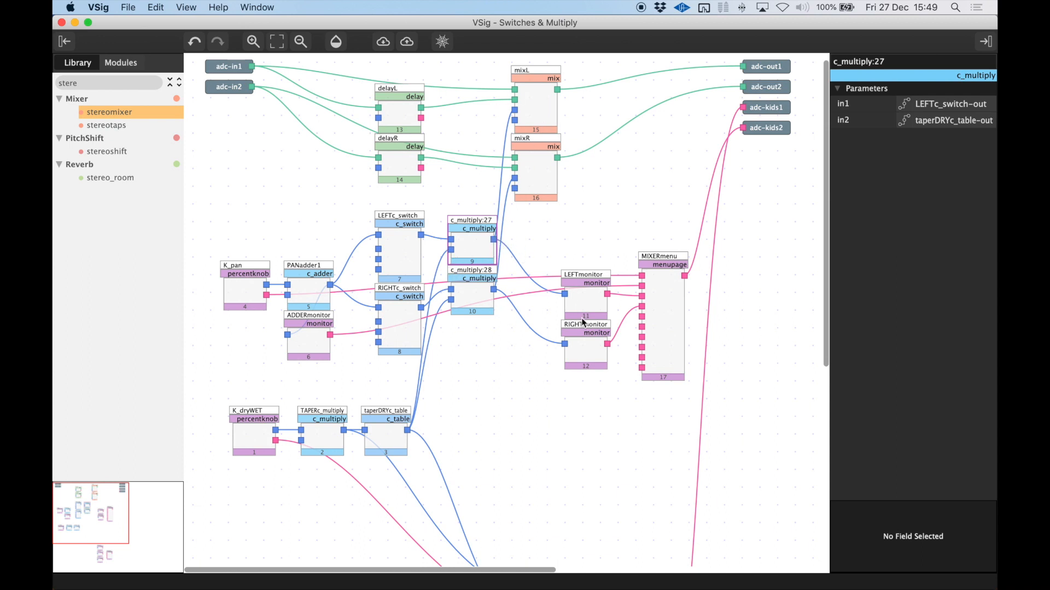
Send the algorithm as Switches etc to FX Chain 1 Slot 1, and switch to Emote
click(407, 42)
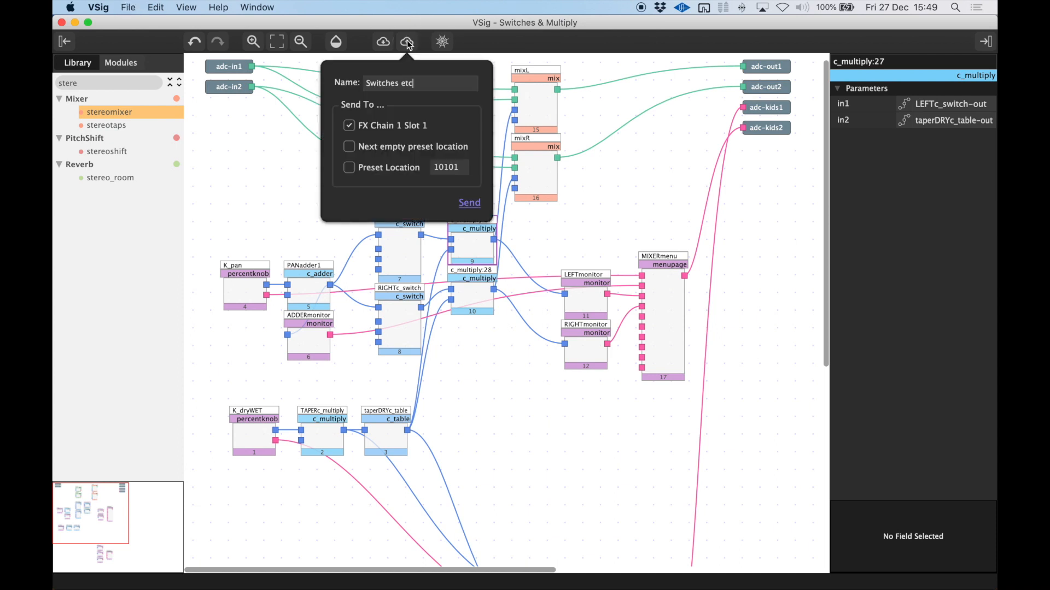
click(469, 205)
key(super+Tab)
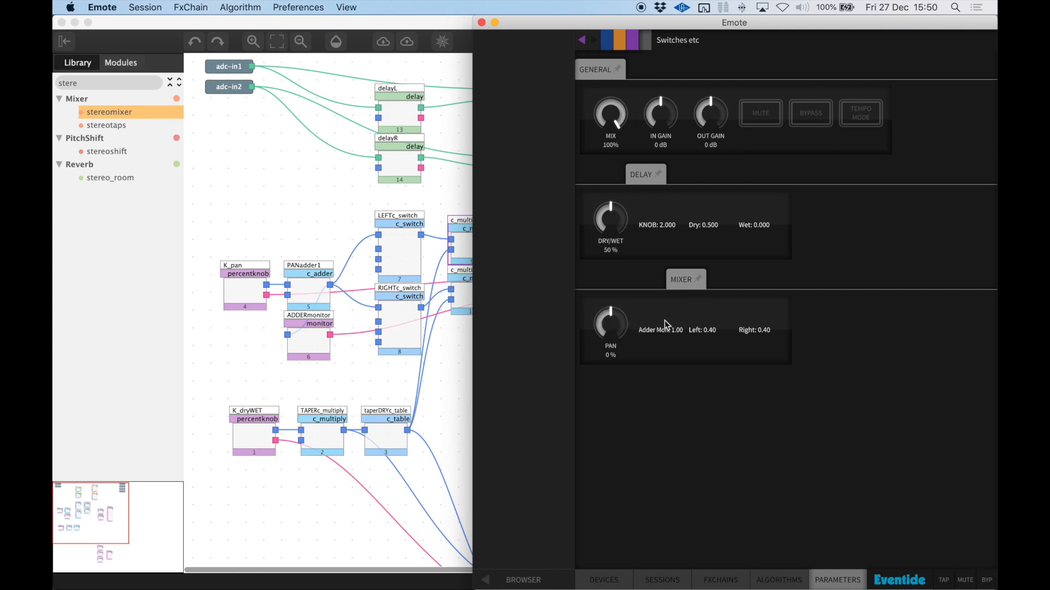
Try the Pan and Dry/Wet knobs while watching the Delay and Mixer monitor read-outs
mouse_move(615, 327)
mouse_down()
mouse_move(628, 490)
mouse_move(621, 300)
mouse_move(641, 174)
mouse_move(634, 326)
mouse_up()
drag(613, 224, 616, 419)
click(705, 226)
Return to VSig, delete the WETmon monitor from the Delay menu, and resend the algorithm to check it in Emote
click(445, 355)
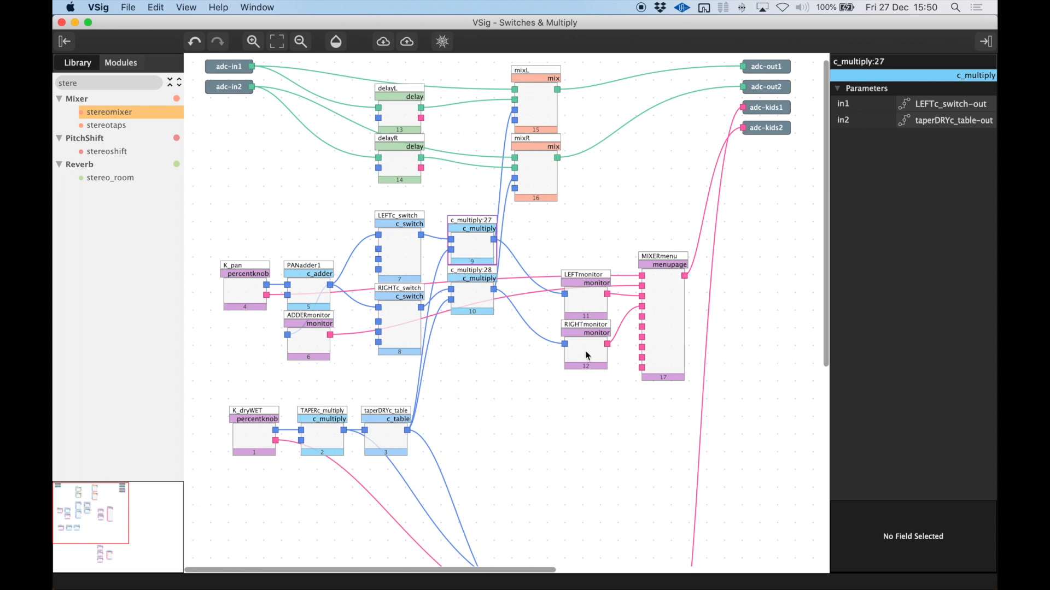
scroll(491, 424, down, 5)
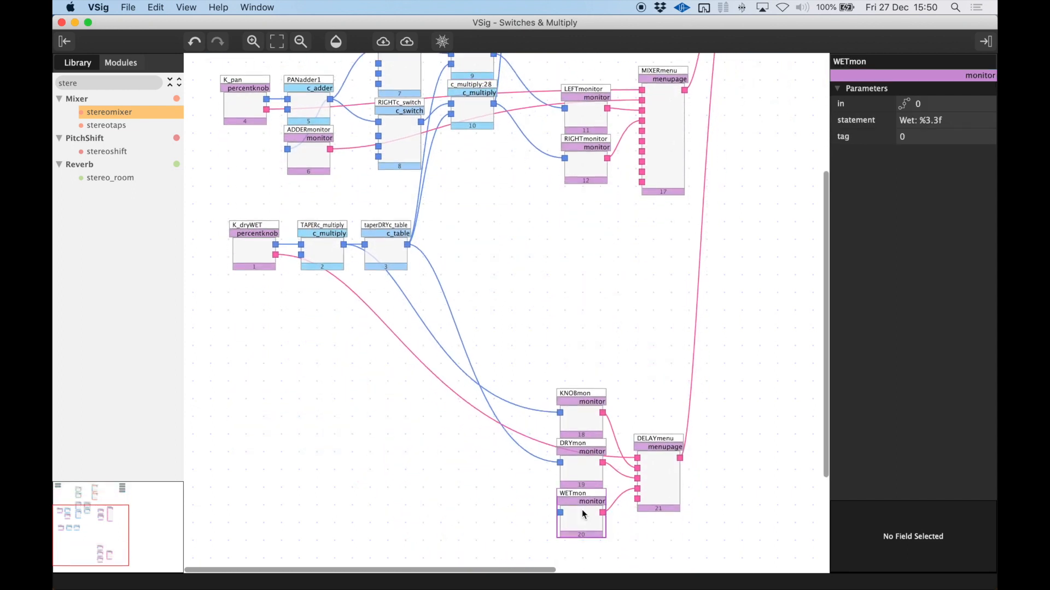
click(582, 510)
key(super+Tab)
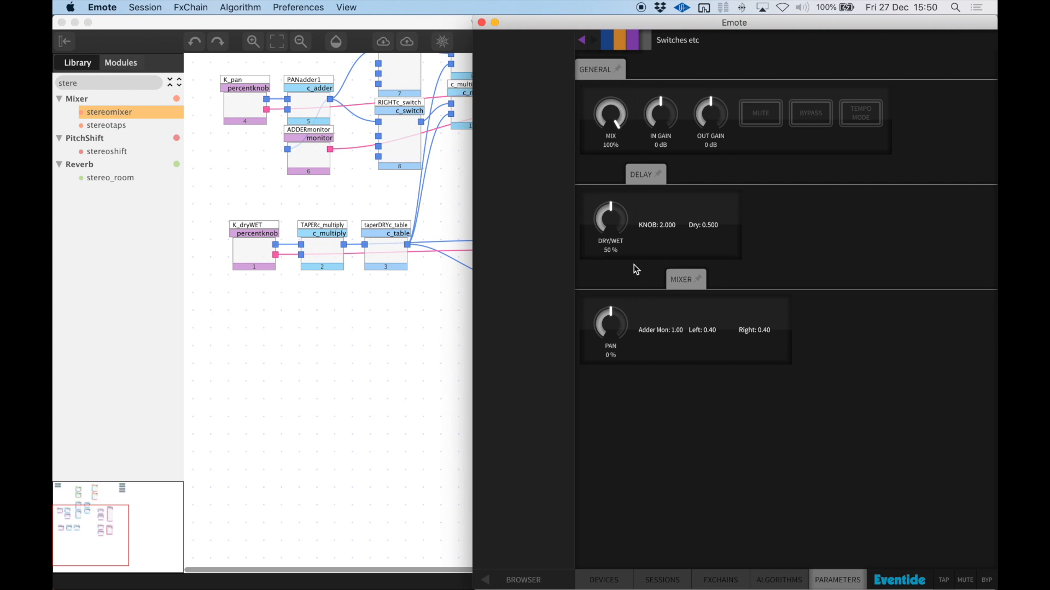
Test the Pan knob at both extremes, including 100 %, and vary Dry/Wet while watching the Left and Right levels
drag(622, 316, 597, 518)
drag(610, 327, 630, 6)
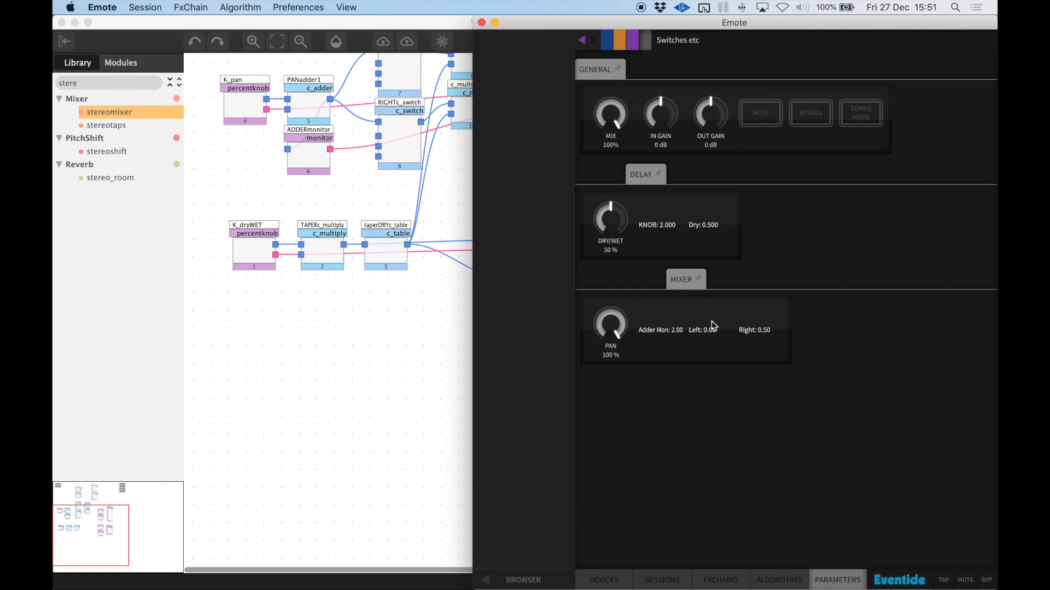
drag(610, 222, 577, 466)
drag(616, 317, 612, 462)
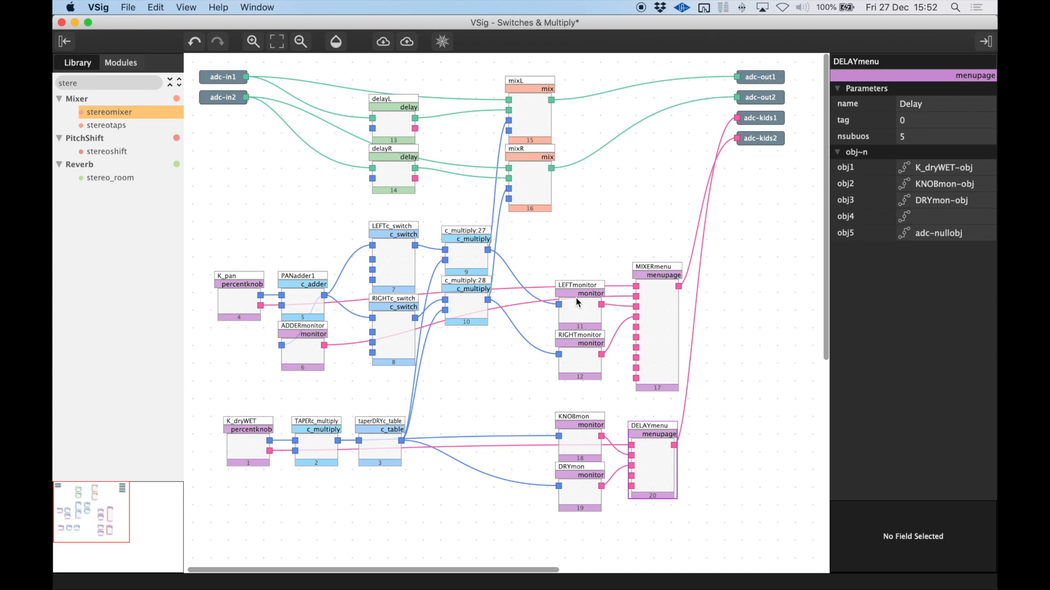
In VSig, show the module documentation for LEFTc_switch and place its window clear of the module graph
click(403, 264)
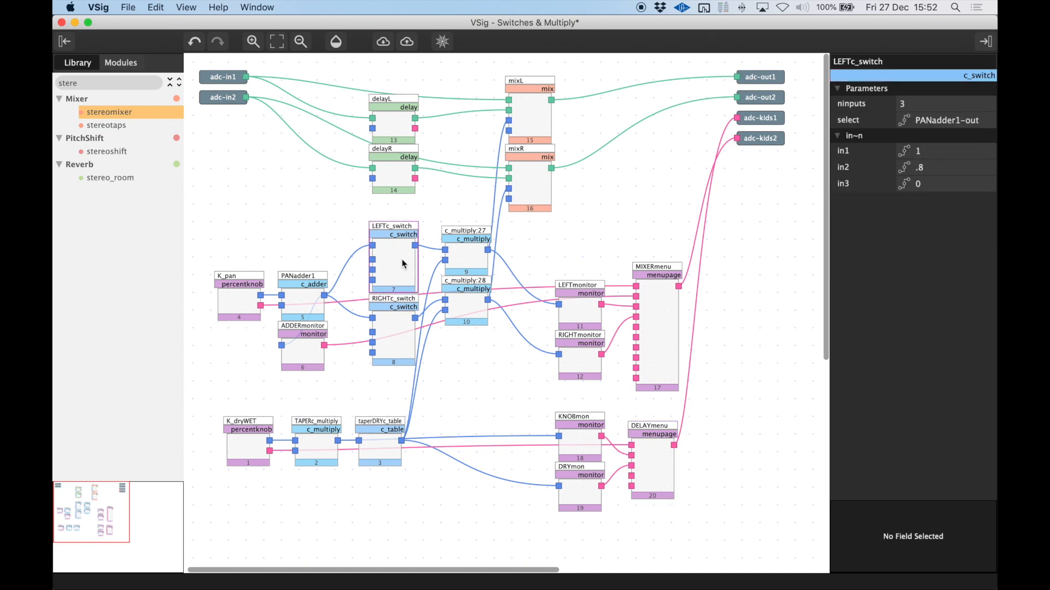
key(super+d)
click(253, 7)
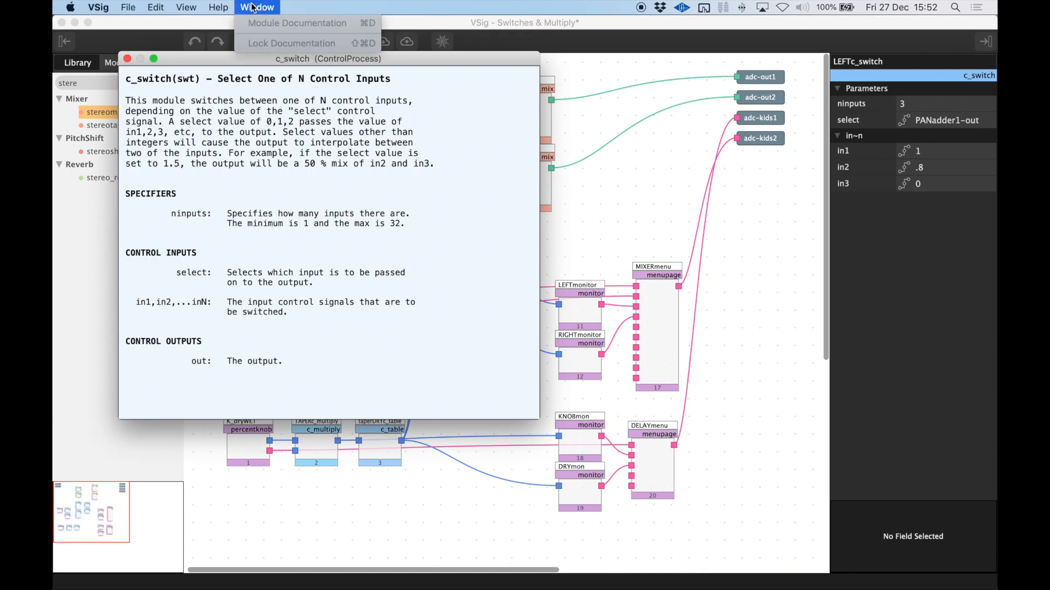
click(335, 193)
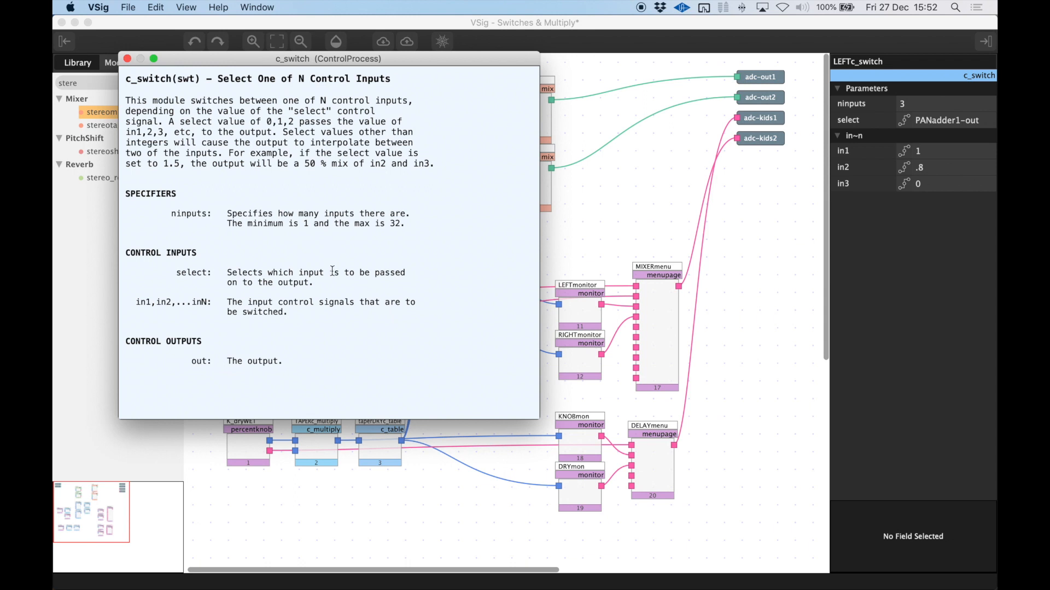
drag(227, 64, 729, 70)
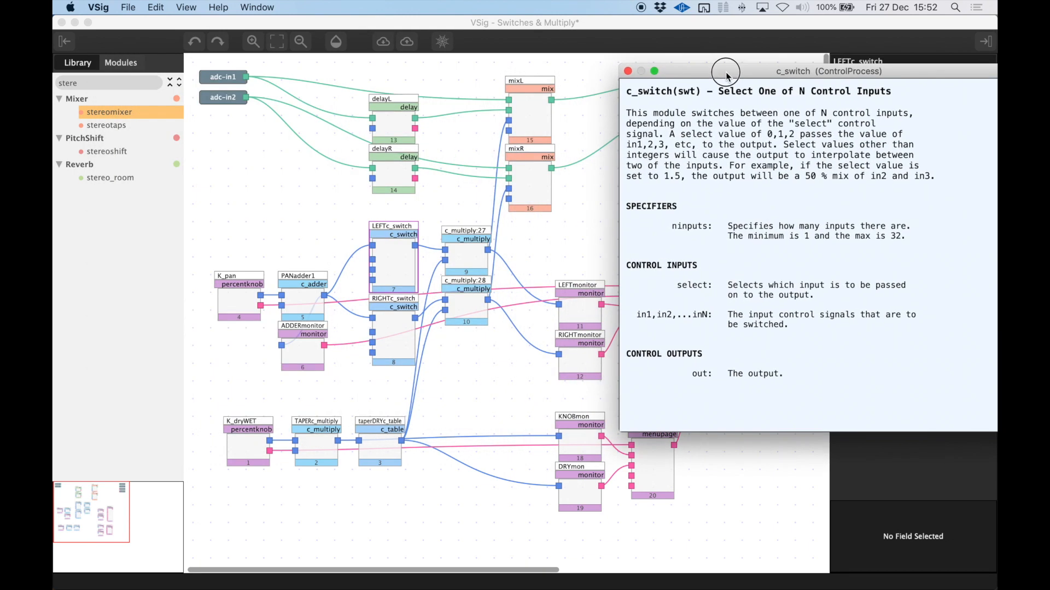
Read the documentation for the monitor, c_multiply and mix modules, and close the documentation window
click(579, 308)
click(468, 311)
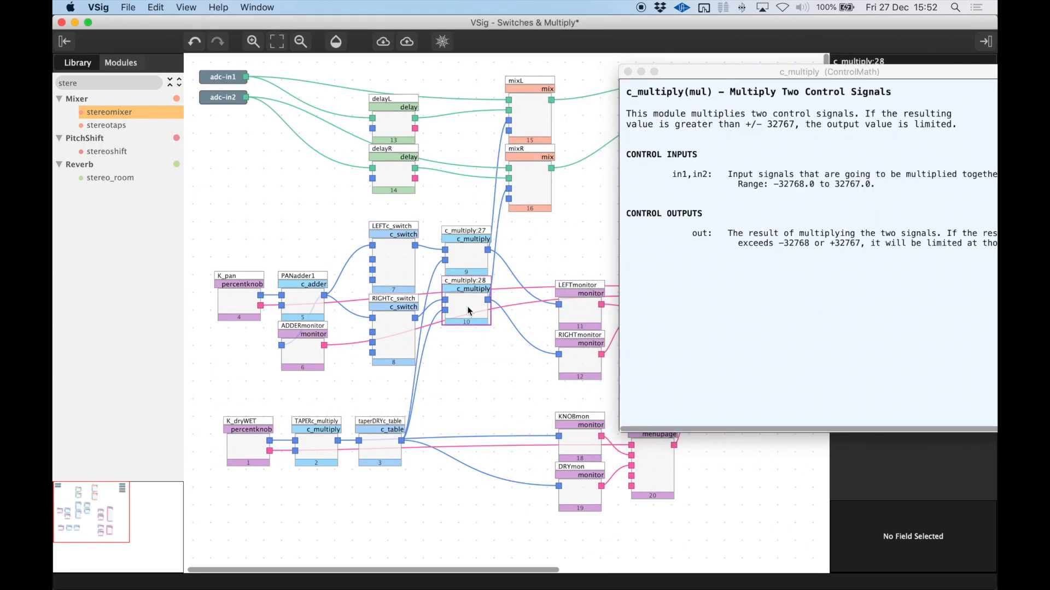
click(580, 306)
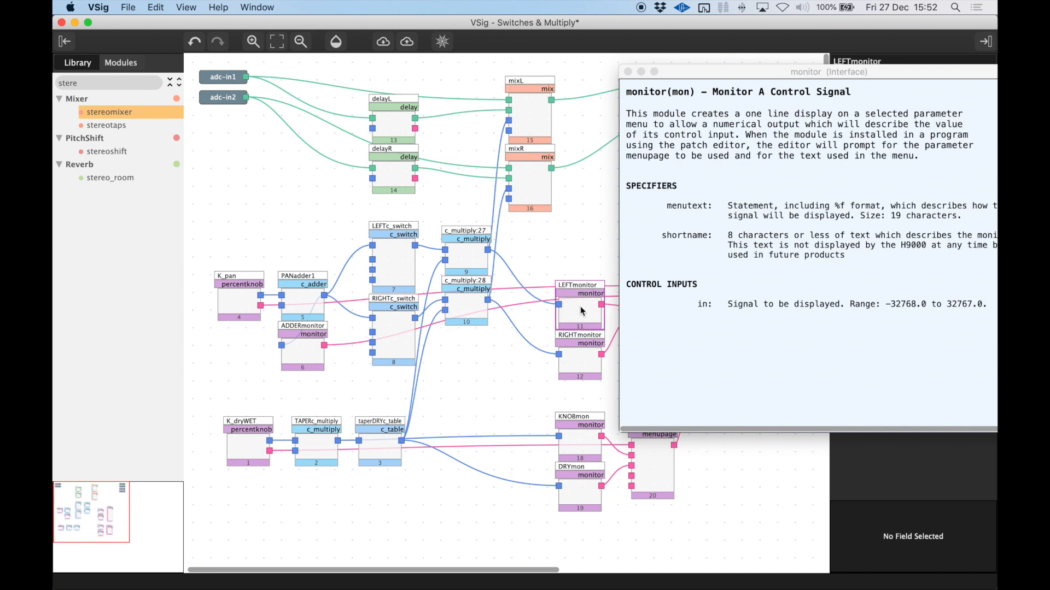
click(535, 120)
click(541, 188)
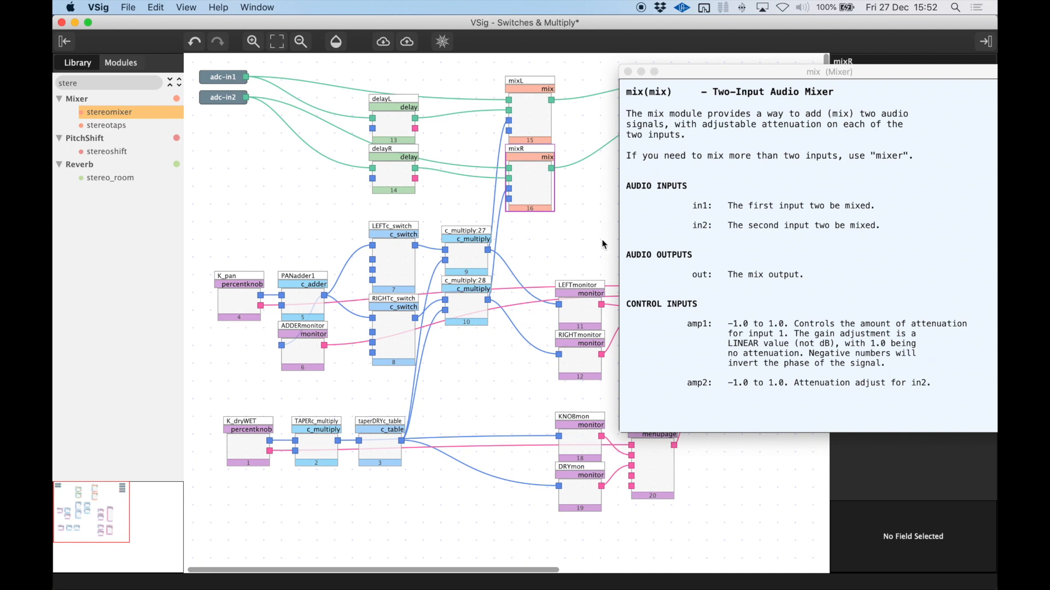
click(627, 73)
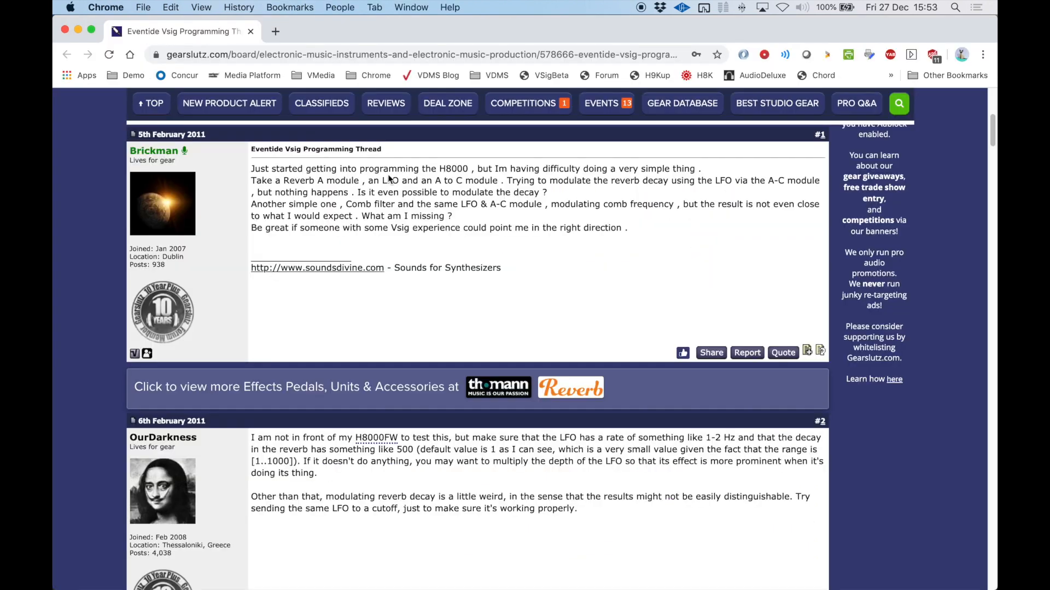
Browse the posts of the Eventide Vsig Programming Thread on Gearslutz in Chrome
drag(260, 149, 390, 155)
scroll(441, 228, up, 4)
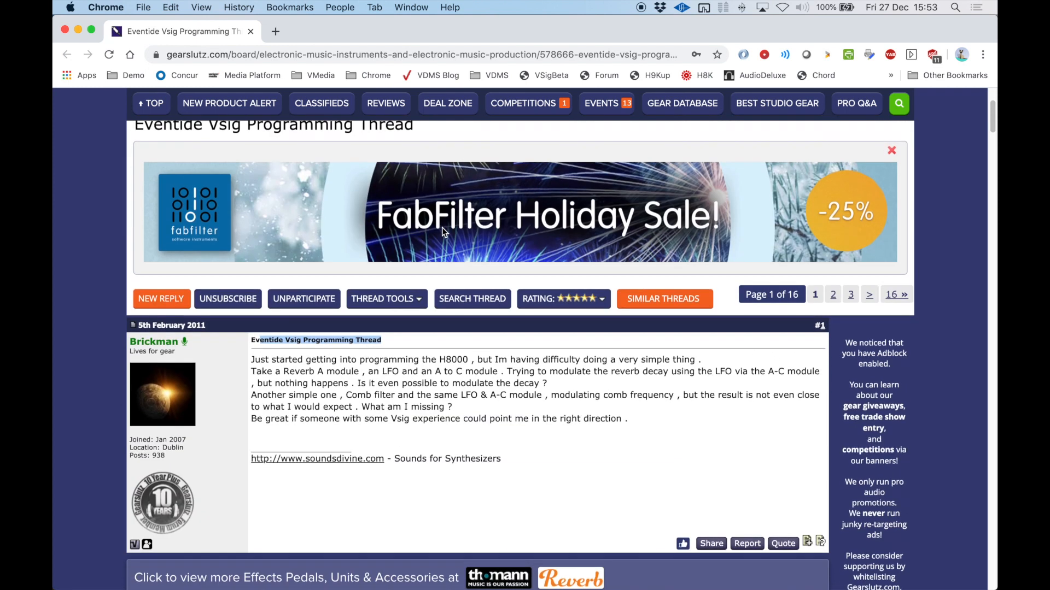
scroll(430, 317, down, 2)
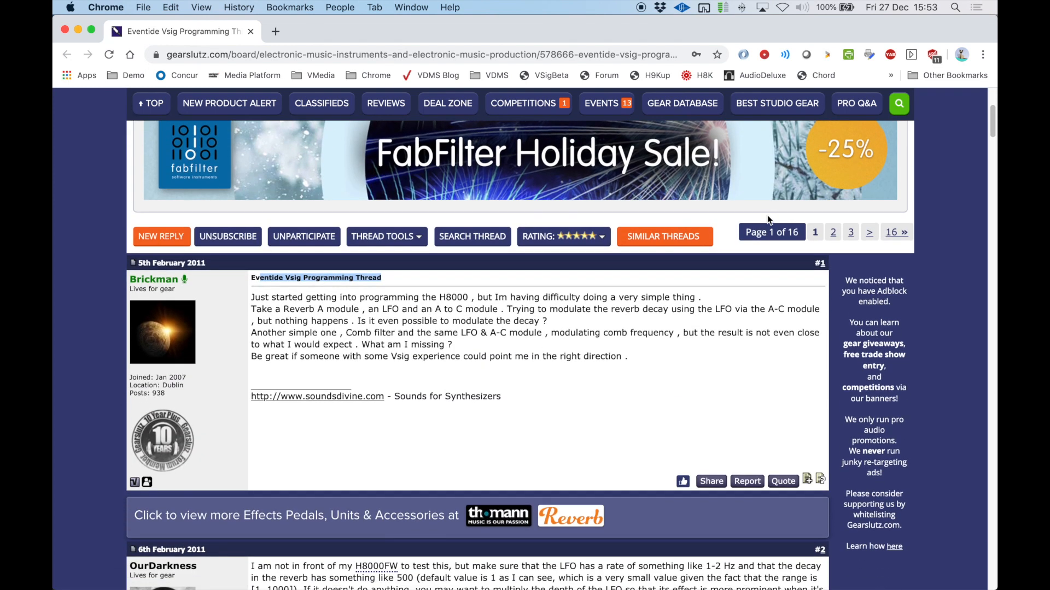
scroll(617, 334, down, 15)
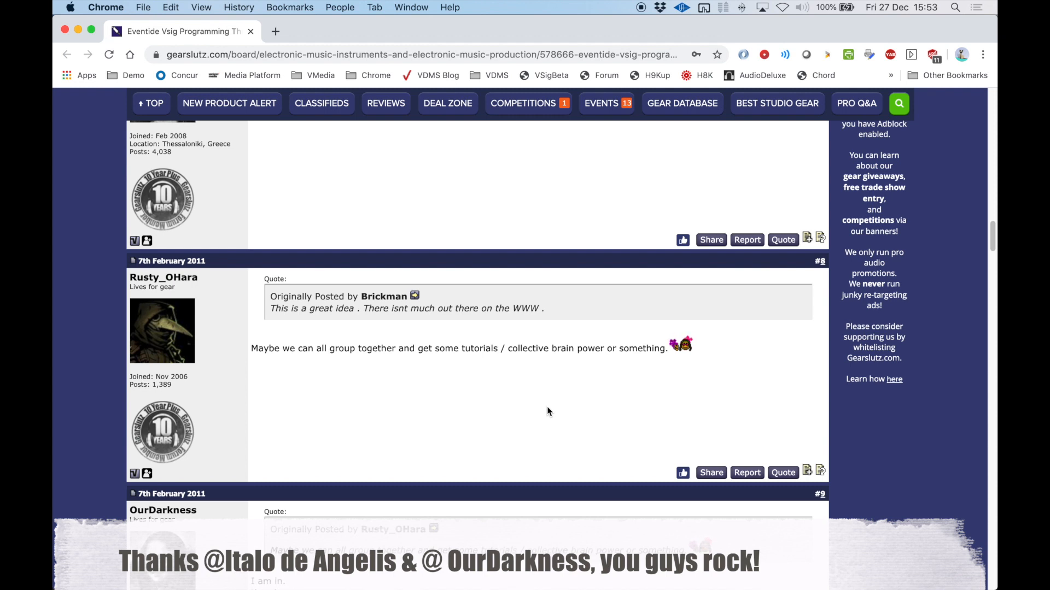
scroll(548, 411, down, 2)
scroll(548, 411, down, 20)
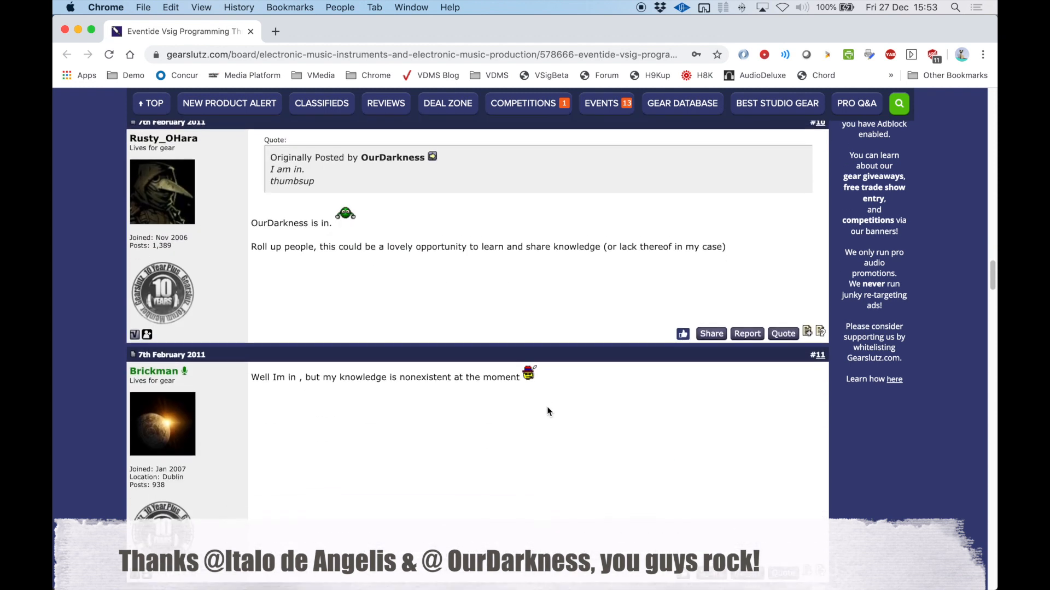